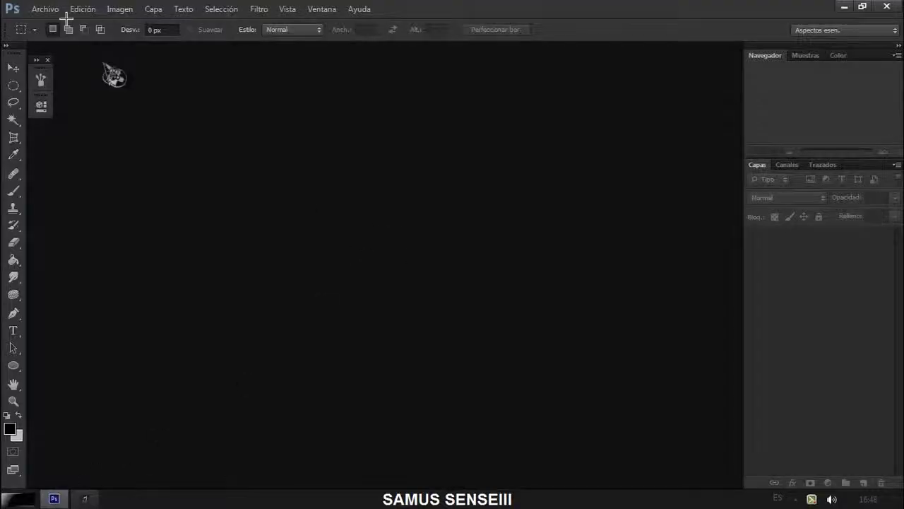
Create a new document with a transparent background
left_click(45, 8)
left_click(66, 25)
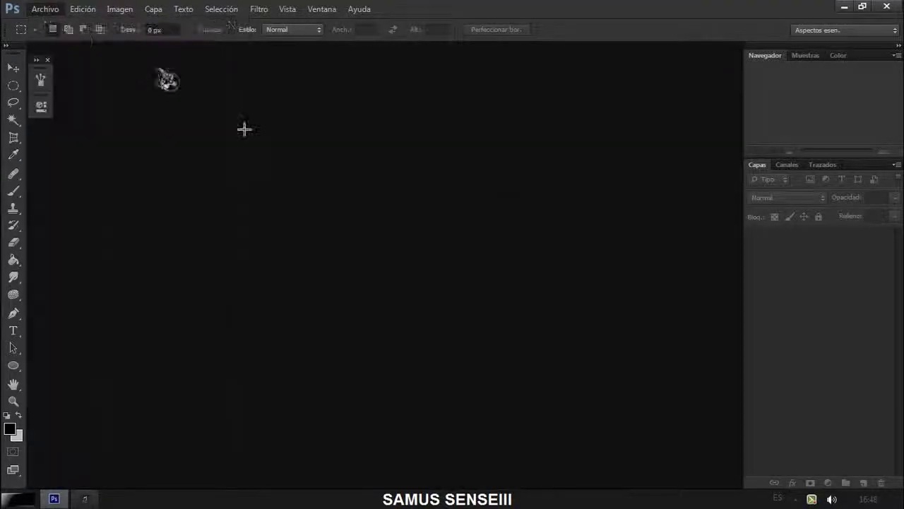
left_click(581, 116)
key("v")
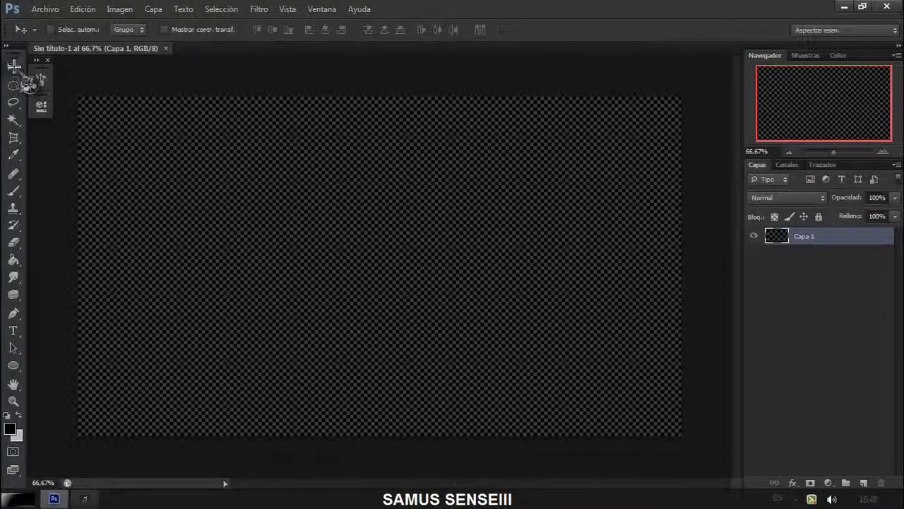
Place the SS Dark Texture wood image from Templates BG and stretch it to fill the canvas
left_click(44, 8)
left_click(113, 286)
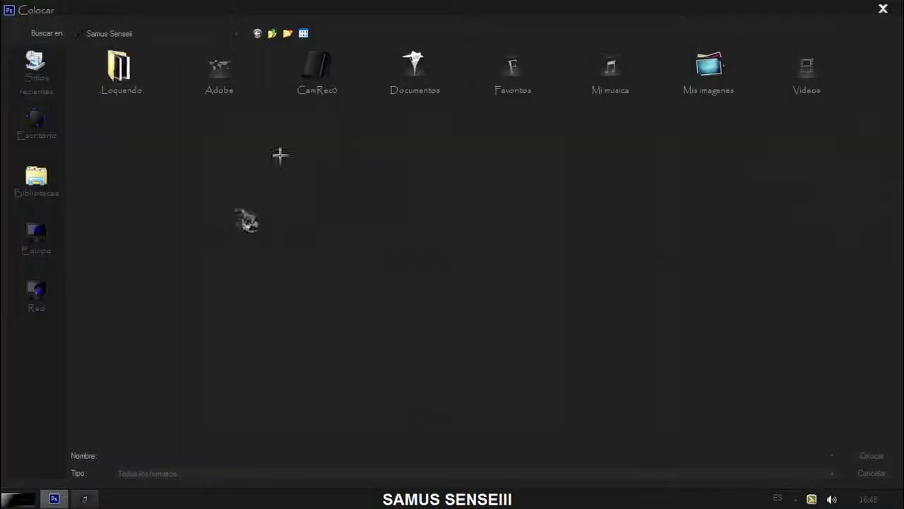
double_click(717, 82)
double_click(686, 118)
double_click(218, 81)
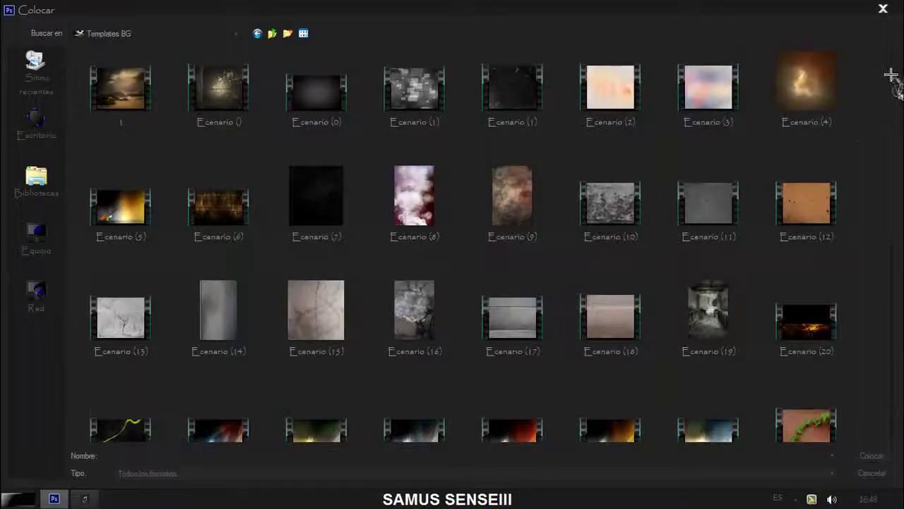
scroll(686, 353, "down", 5)
double_click(612, 283)
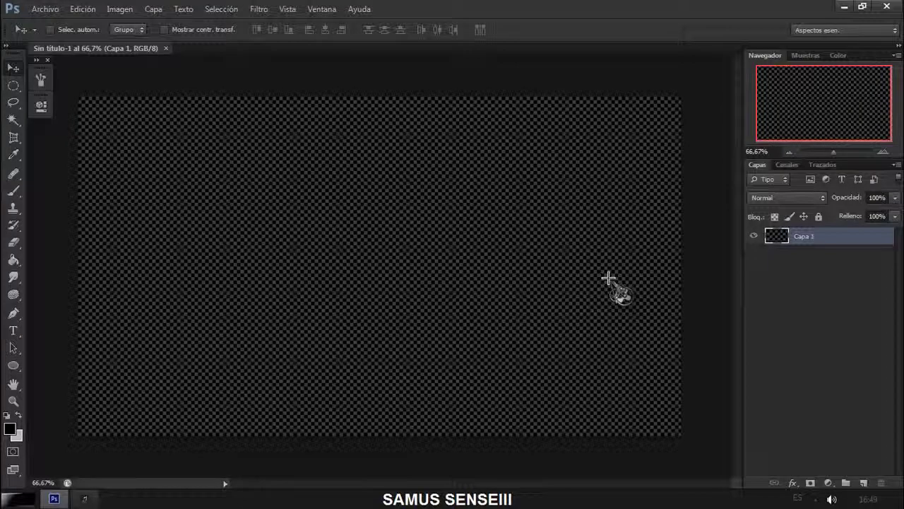
left_click_drag(313, 202, 228, 148)
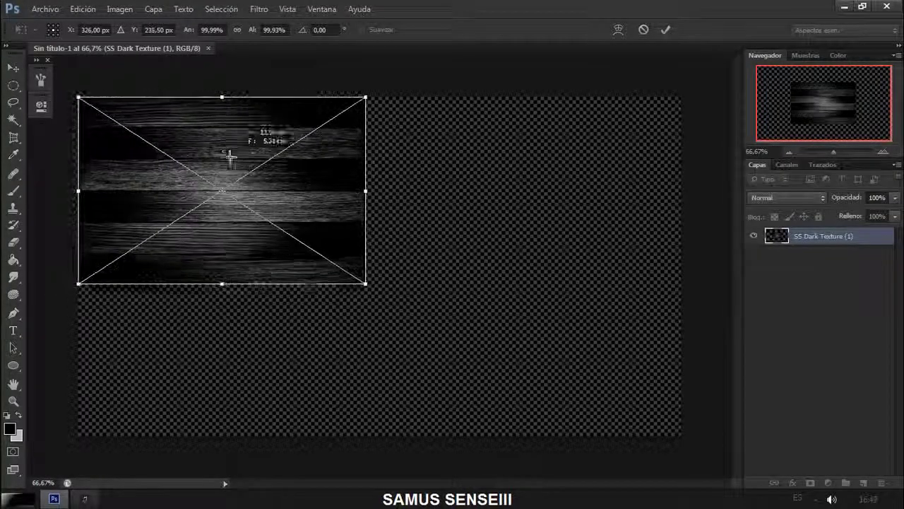
left_click_drag(365, 284, 679, 435)
key("Return")
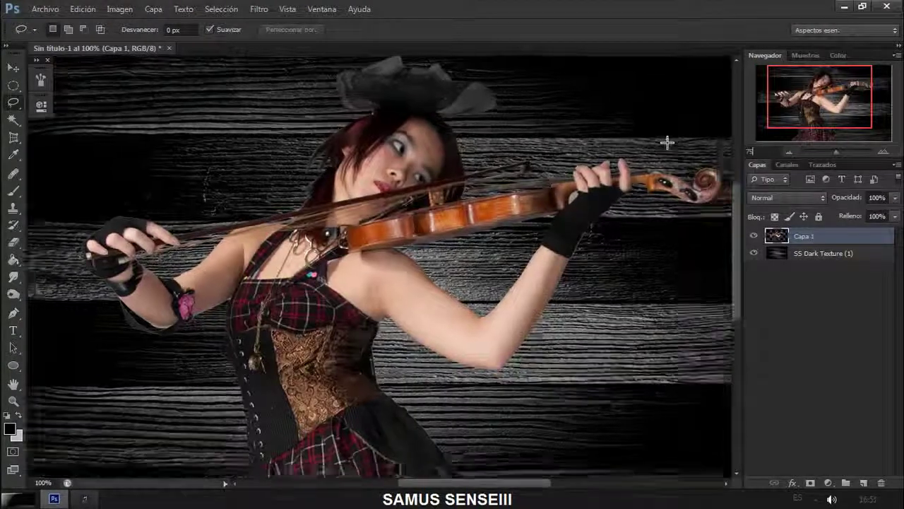
Duplicate the violinist layer, set the copy to Luz suave, and lower its saturation
key("Return")
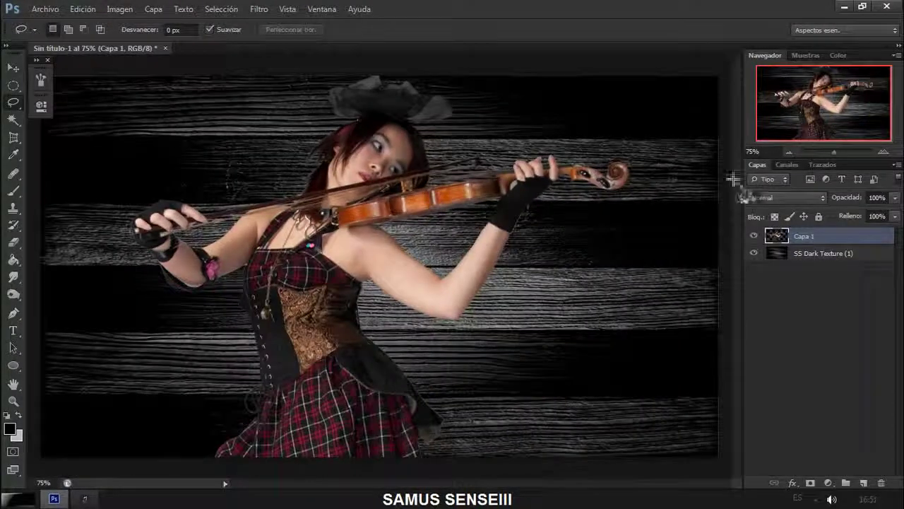
left_click_drag(802, 236, 863, 482)
left_click(786, 197)
left_click(761, 176)
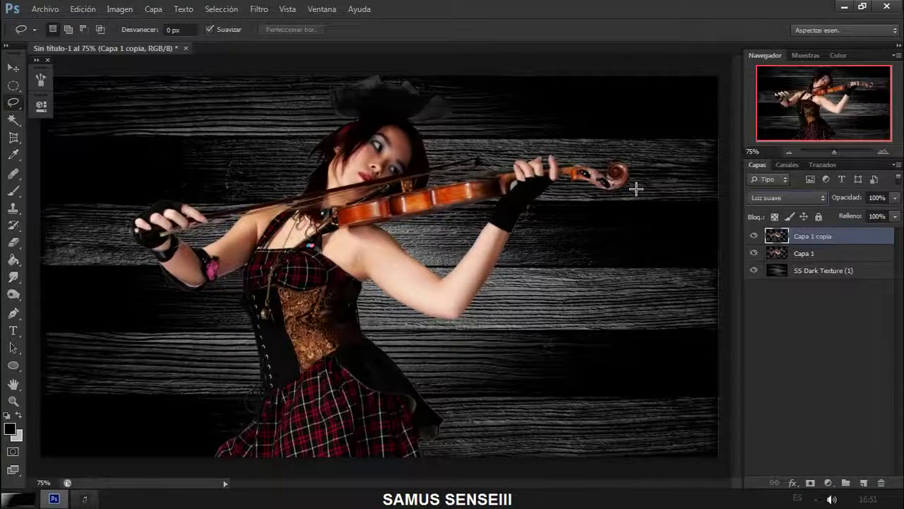
key("ctrl+u")
left_click_drag(494, 315, 459, 297)
left_click(657, 204)
On Capa 1, remove all colour from the skirt and the top of the dress
left_click(801, 253)
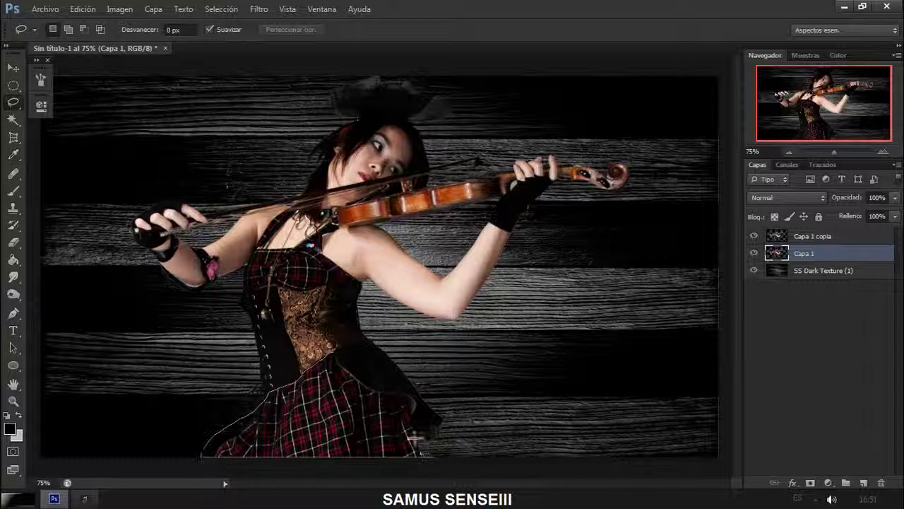
left_click_drag(351, 352, 353, 353)
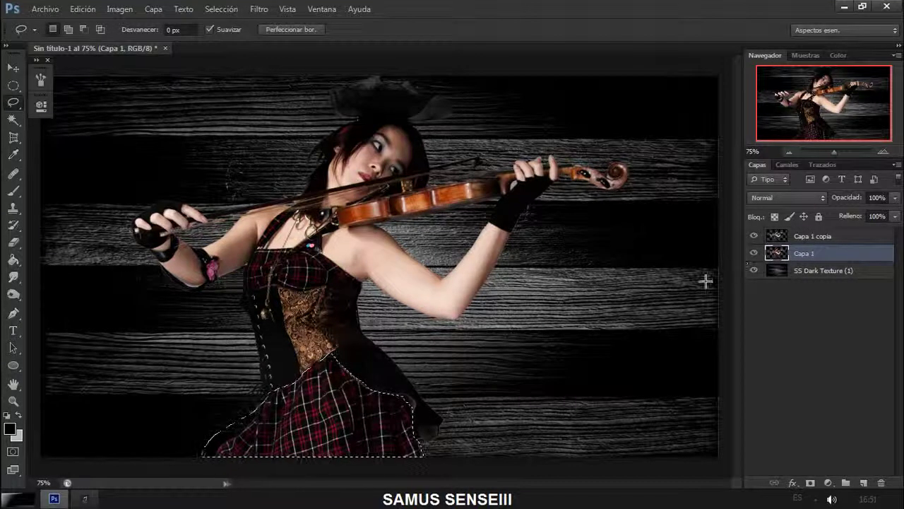
key("ctrl+u")
left_click_drag(498, 295, 436, 295)
left_click(664, 205)
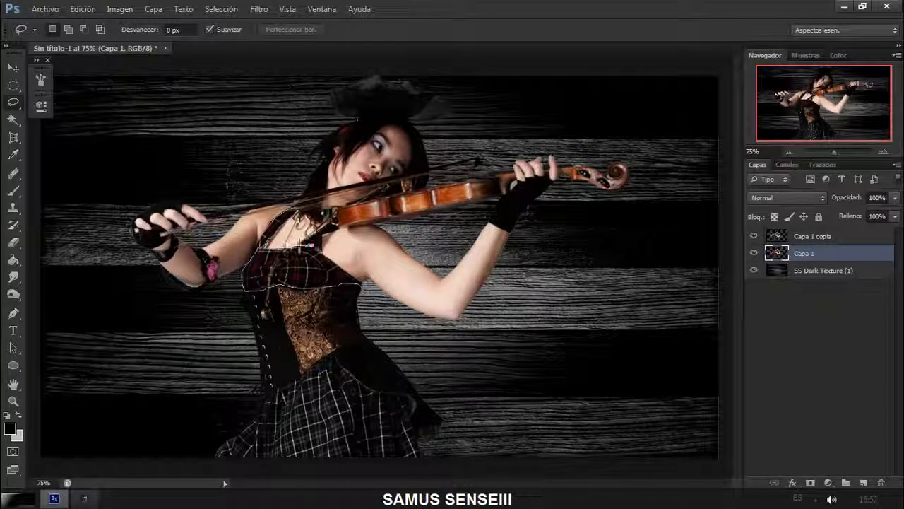
left_click_drag(344, 265, 356, 286)
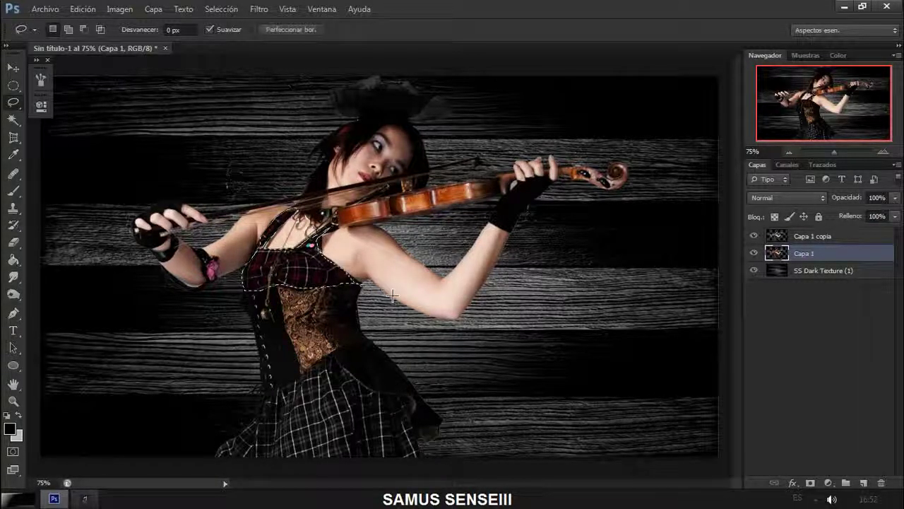
key("ctrl+u")
left_click_drag(494, 299, 428, 299)
left_click(638, 205)
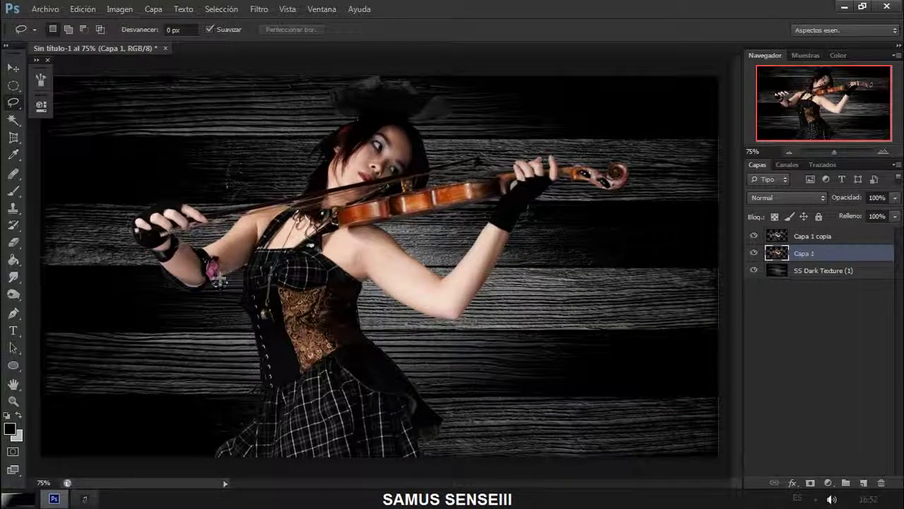
Boost the bracelet's saturation to make it red, then zoom in on the face
left_click_drag(214, 261, 266, 283)
key("ctrl+u")
left_click_drag(494, 299, 532, 299)
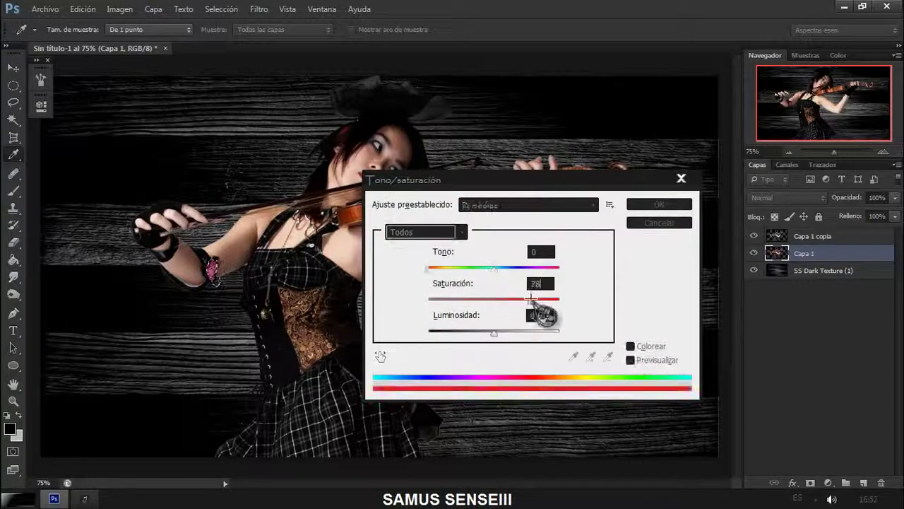
key("Return")
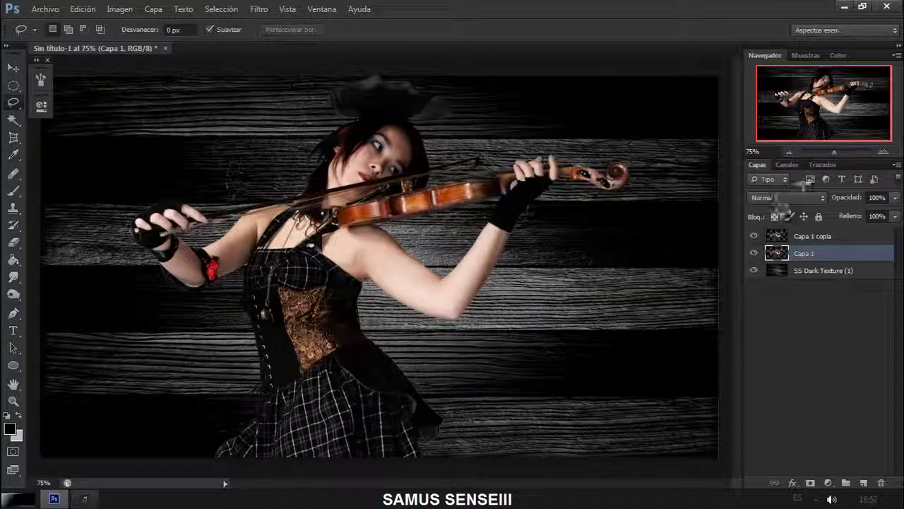
key("ctrl+plus")
key("ctrl+plus")
Select the Capa 1 copia layer and set the eraser size to 12
left_click(812, 235)
left_click(13, 241)
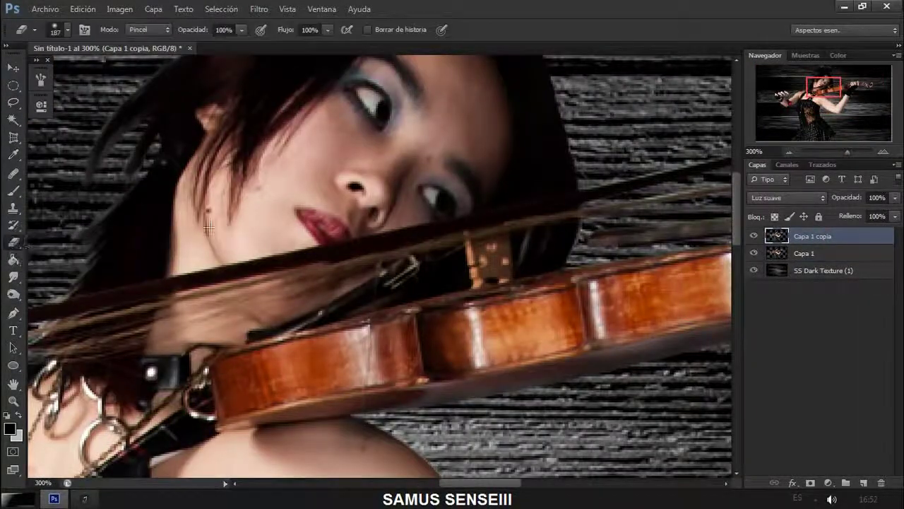
right_click(208, 226)
type("12")
key("Return")
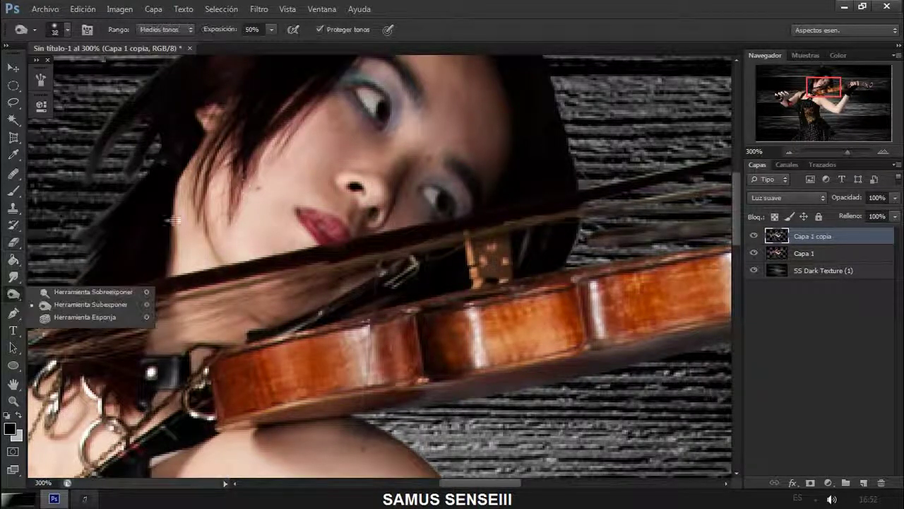
right_click(230, 189)
key("Escape")
Paint near-black over the eyes on a new empty layer
key("b")
left_click(10, 429)
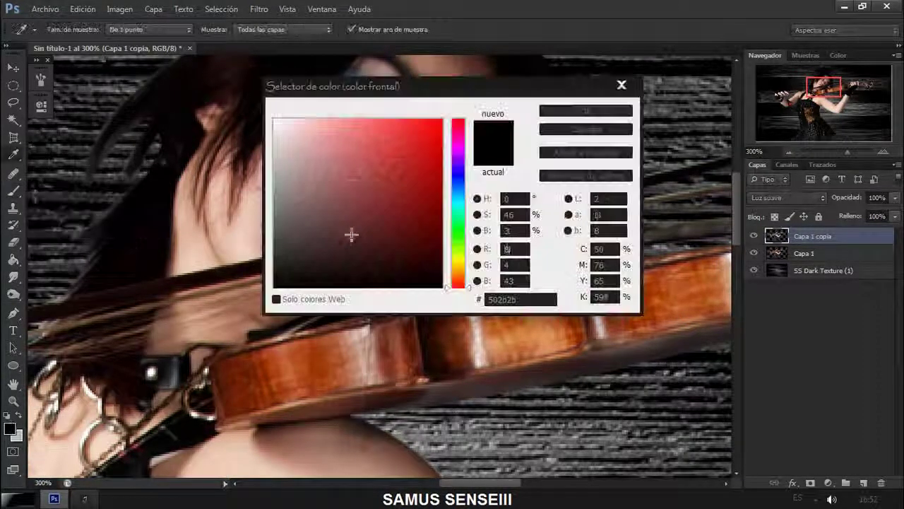
left_click(571, 125)
left_click(864, 482)
right_click(432, 187)
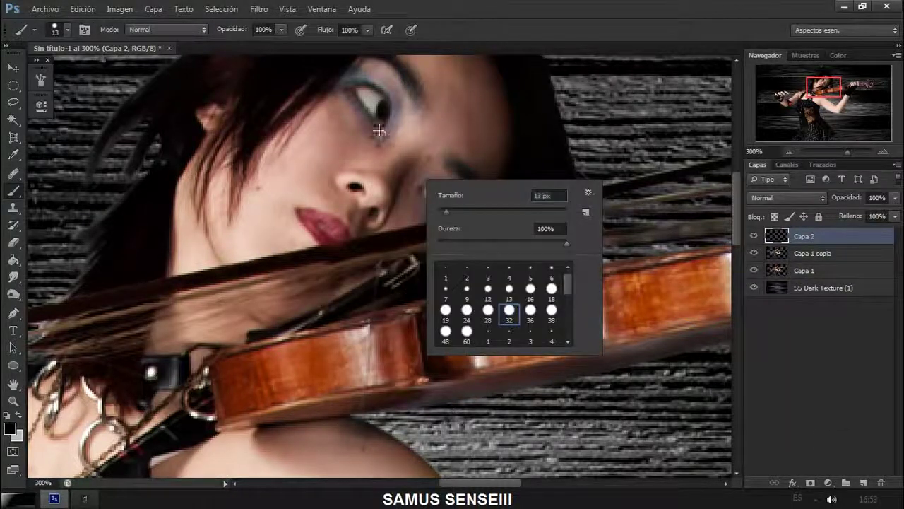
mouse_move(379, 131)
left_mouse_down()
mouse_move(353, 85)
mouse_move(368, 86)
left_mouse_up()
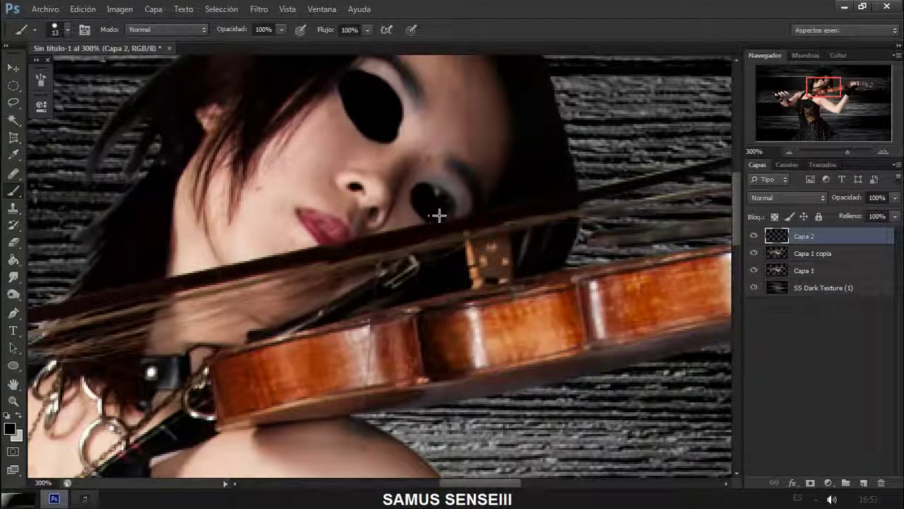
Blur the black paint with a 3,2 px Gaussian Blur and set the layer to Luz suave
left_click(258, 8)
left_click(526, 403)
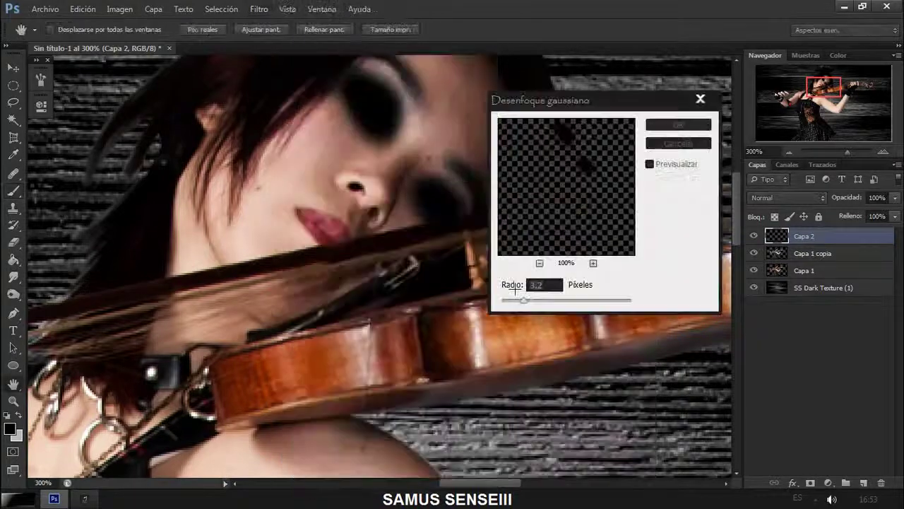
left_click_drag(529, 301, 540, 302)
key("Return")
left_click(786, 197)
left_click(777, 189)
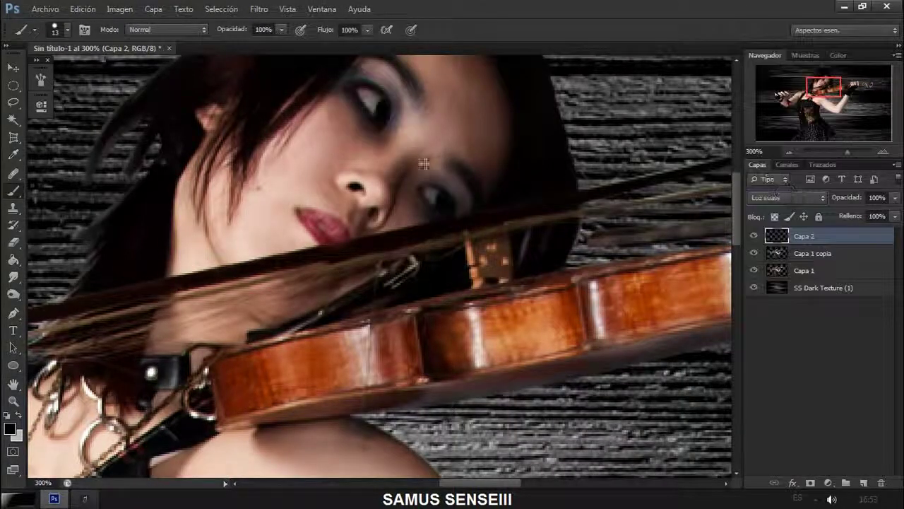
Erase excess shadow around the eyes with an 8 px eraser
key("e")
right_click(231, 182)
left_click_drag(282, 209, 272, 209)
key("Return")
left_click_drag(371, 102, 384, 113)
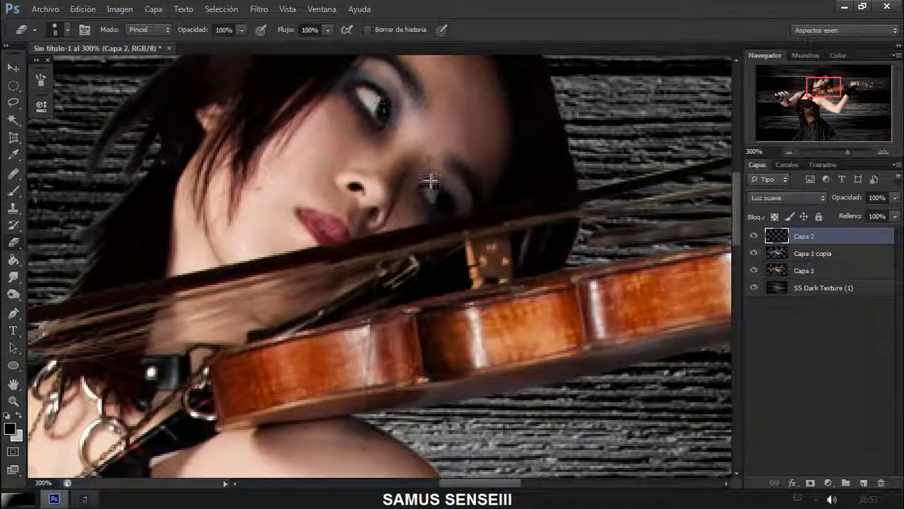
Set the Dodge tool to size 9 and switch between Capa 1 and Capa 2
left_click_drag(13, 294, 71, 294)
right_click(176, 183)
key("Return")
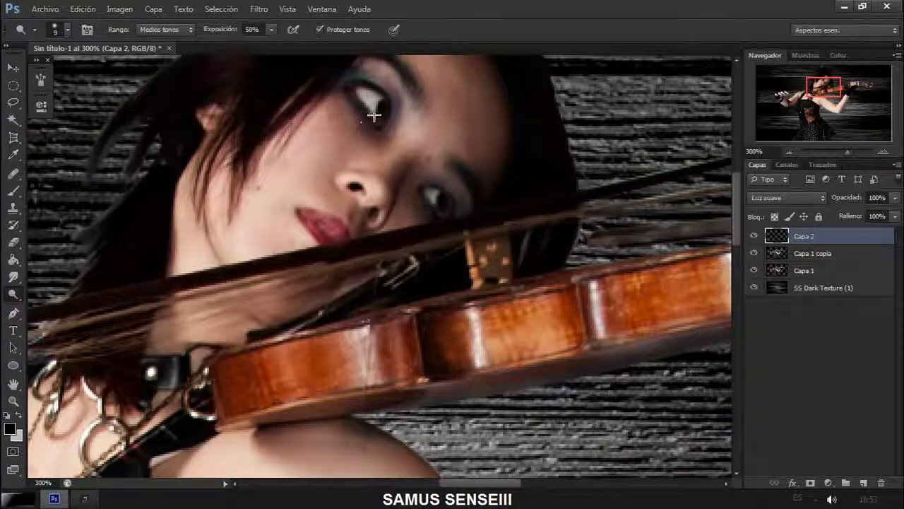
left_click(799, 269)
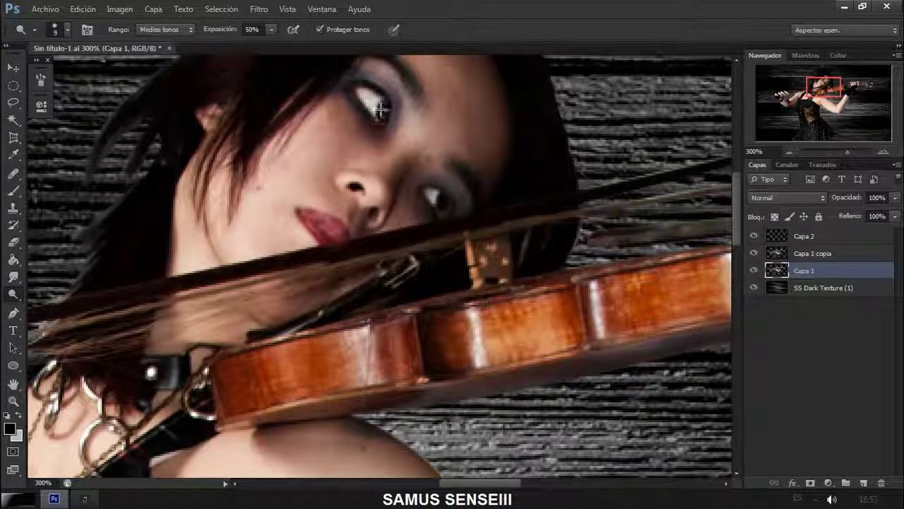
left_click(804, 236)
Paint the lips red with the 28 px soft brush, then shrink it to 11 px
left_click_drag(13, 190, 71, 186)
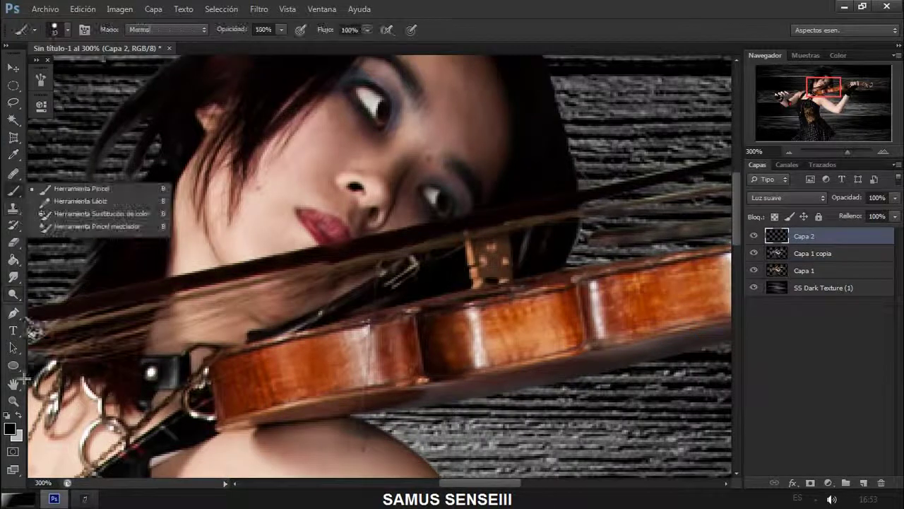
left_click(10, 428)
left_click(435, 103)
left_click(586, 111)
right_click(385, 264)
left_click_drag(502, 356, 502, 374)
left_click(486, 375)
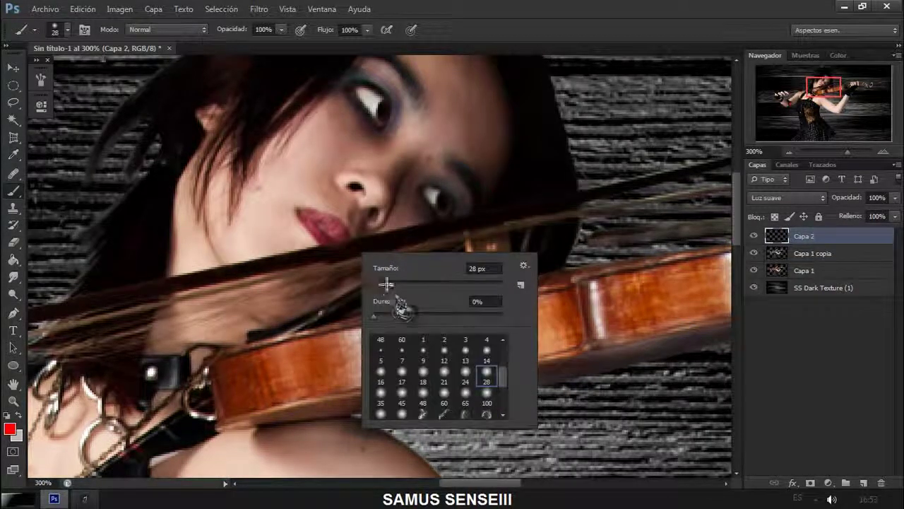
left_click_drag(382, 283, 376, 282)
left_click(319, 231)
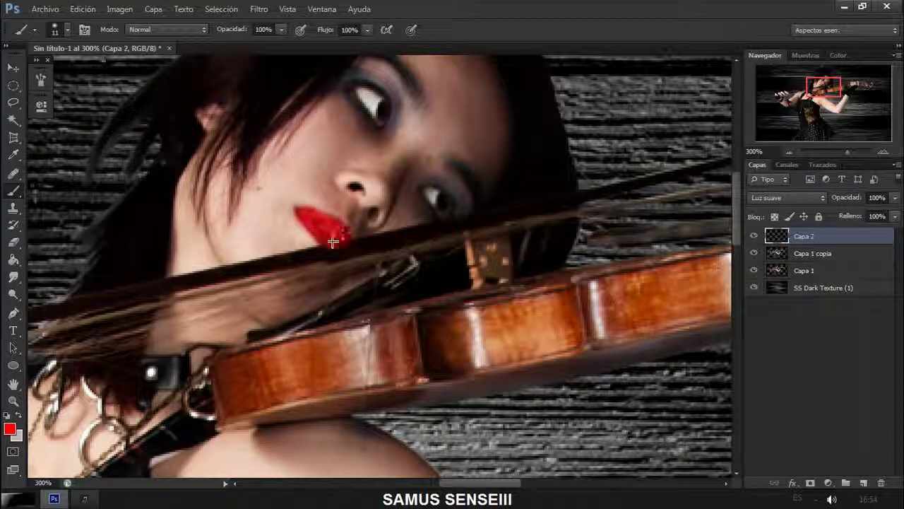
Set a 13 px eraser to clean stray red around the lips
left_click(13, 241)
right_click(308, 182)
left_click_drag(328, 204, 333, 204)
key("Return")
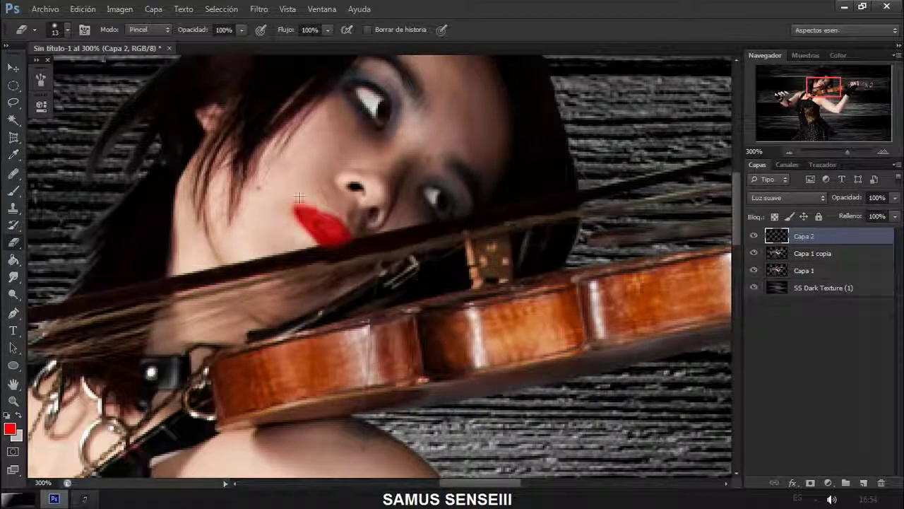
Switch to the Dodge tool on Capa 1 and fit the whole image in the window
right_click(13, 294)
left_click(56, 289)
left_click(804, 270)
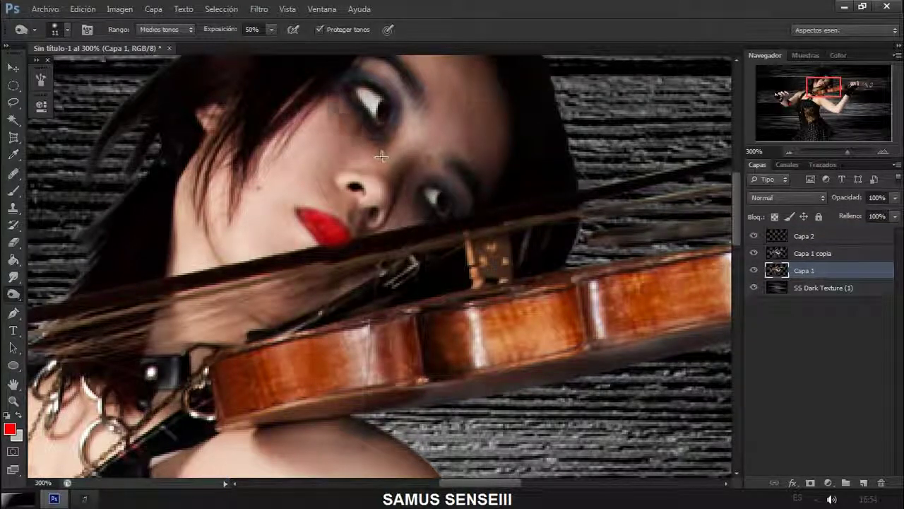
key("ctrl+0")
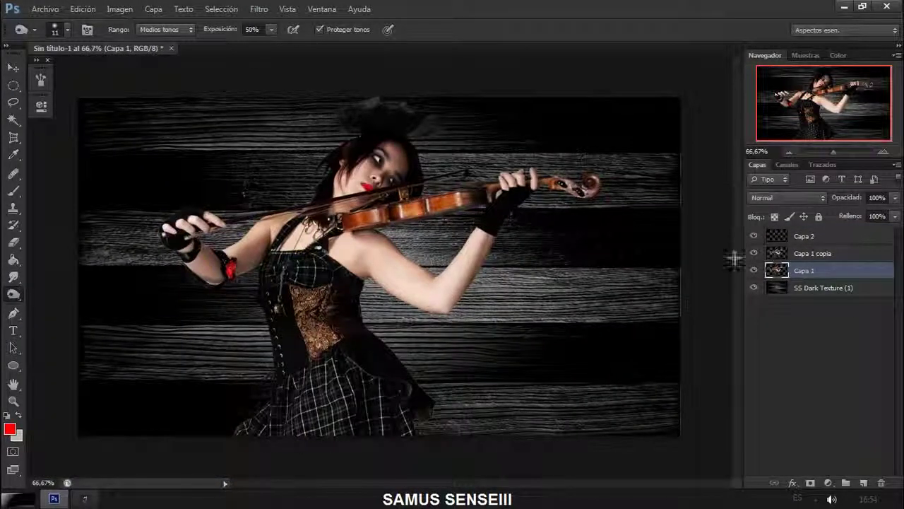
Lower the image's saturation and place the spark image beside the violin
key("ctrl+u")
left_click_drag(500, 317, 480, 318)
left_click(659, 204)
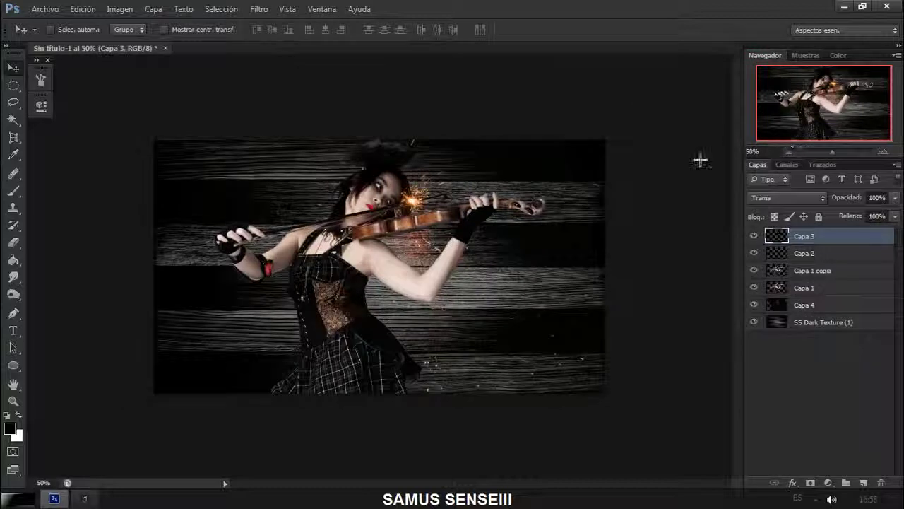
mouse_move(427, 48)
left_mouse_down()
mouse_move(436, 210)
mouse_move(541, 192)
left_mouse_up()
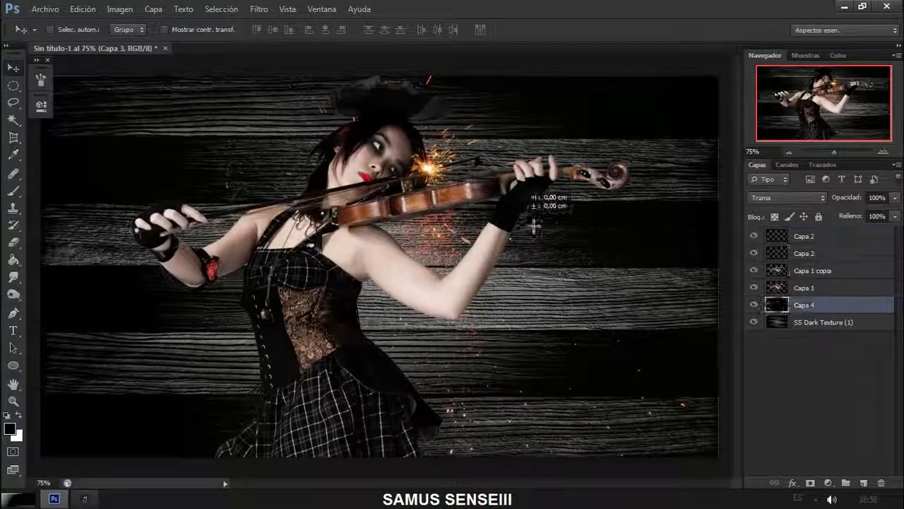
left_click_drag(530, 226, 495, 212)
Add a new layer below Capa 4 and paint a white lightning stroke near the violin
key("b")
key("x")
key("ctrl+shift+alt+n")
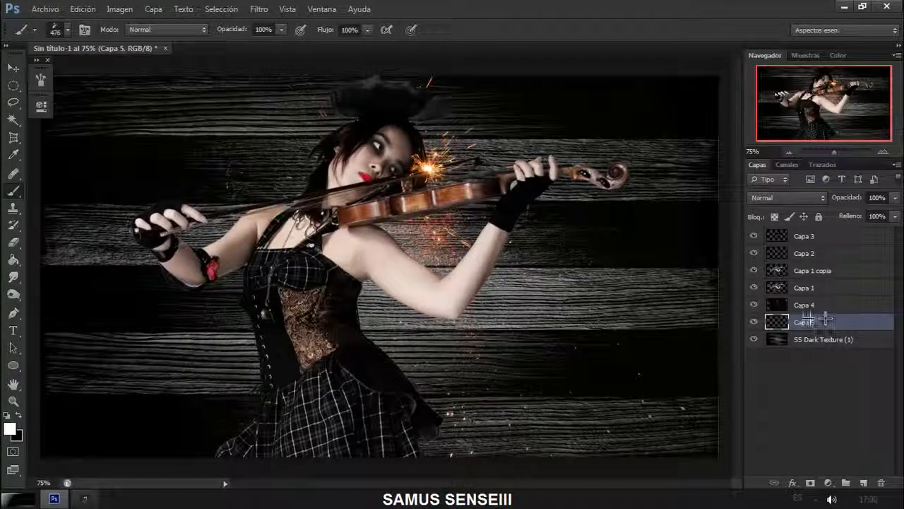
left_click_drag(804, 304, 804, 322)
left_click(507, 222)
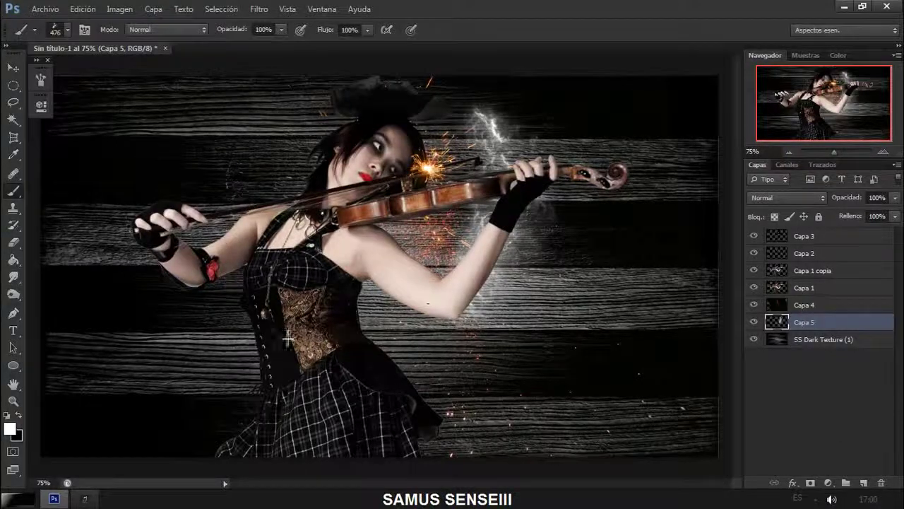
Try several lightning brush presets and stamp bright lightning near the lower left with the 313 px brush
right_click(306, 301)
left_click(440, 385)
right_click(385, 312)
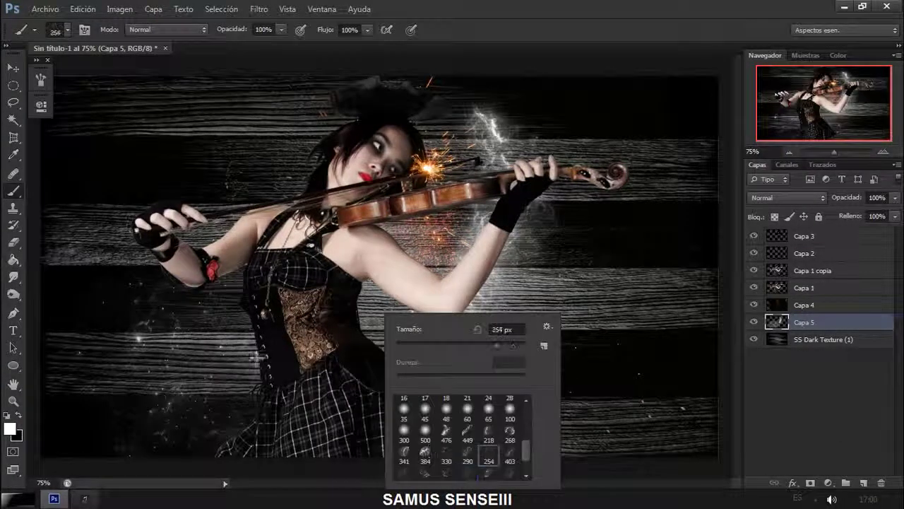
double_click(510, 472)
right_click(346, 314)
left_click(279, 335)
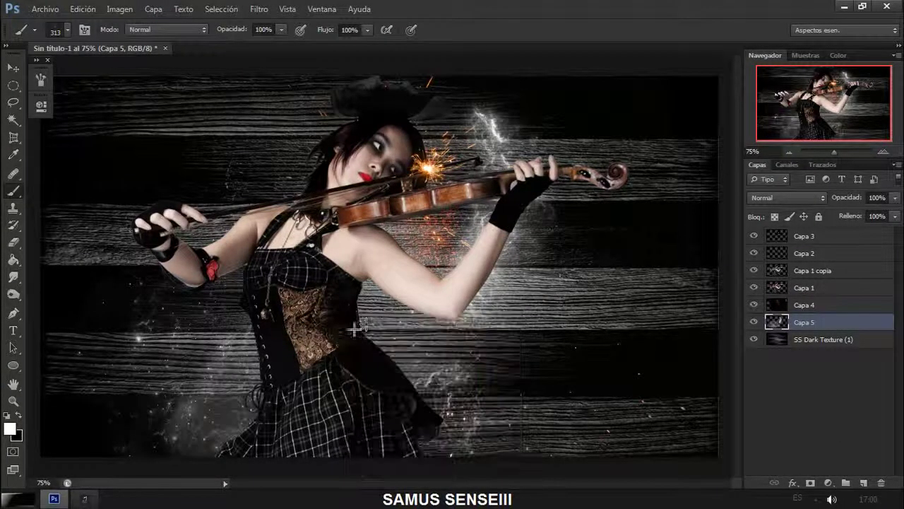
right_click(309, 329)
left_click(263, 368)
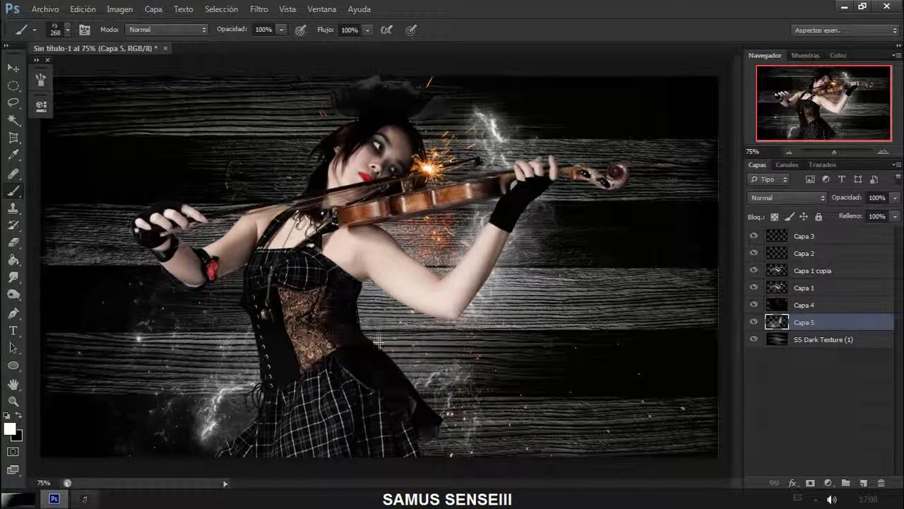
Choose the 337 px lightning brush preset
right_click(330, 302)
left_click(262, 306)
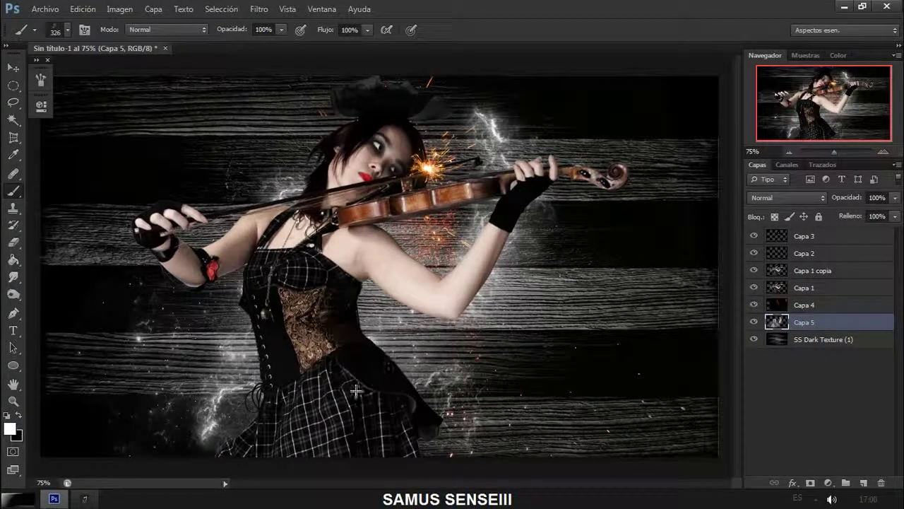
right_click(353, 383)
scroll(435, 459, "down", 2)
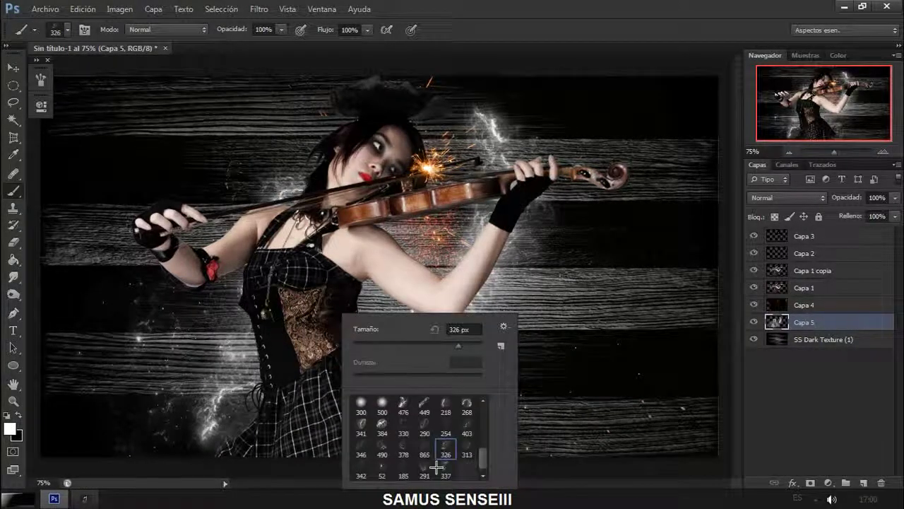
left_click(337, 328)
Add a new layer above Capa 3 and stamp white lightning at the lower left
left_click(806, 236)
left_click(863, 482)
right_click(326, 396)
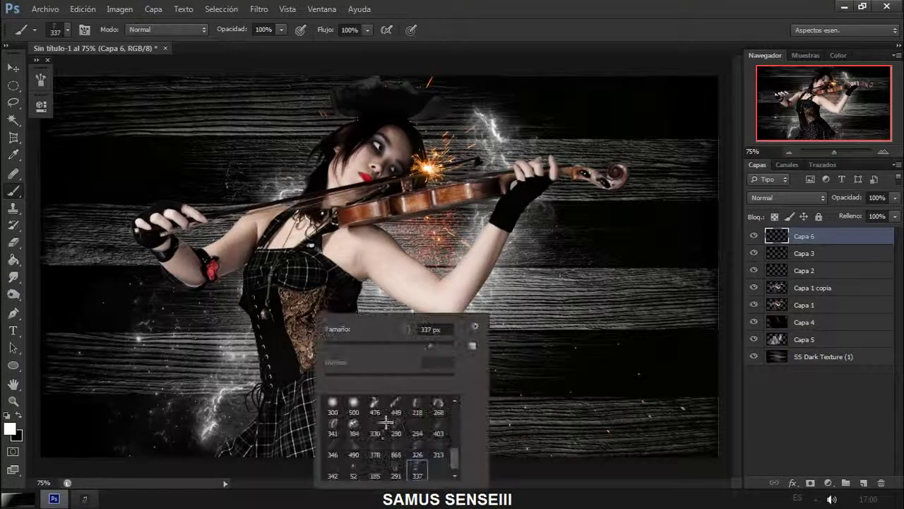
left_click(266, 435)
right_click(368, 424)
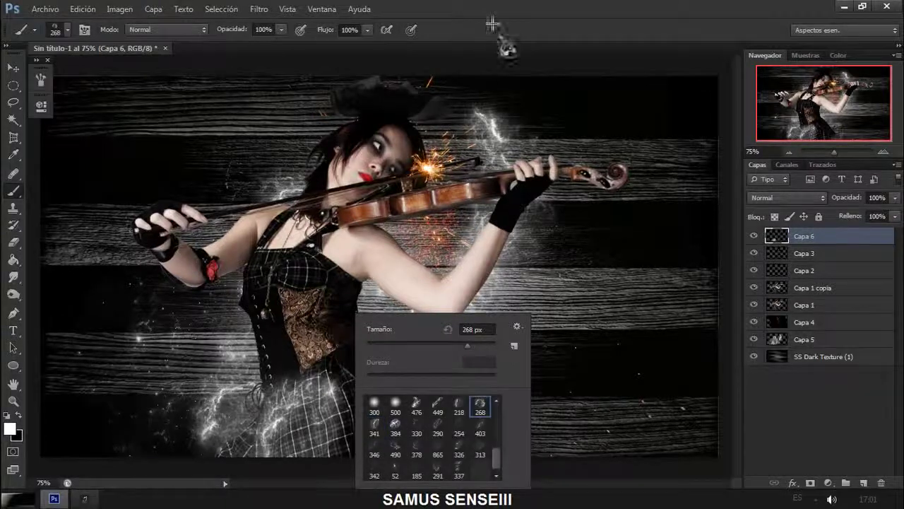
key("Escape")
Open the Load Brushes dialog from the brush preset library options
key("v")
left_click(13, 191)
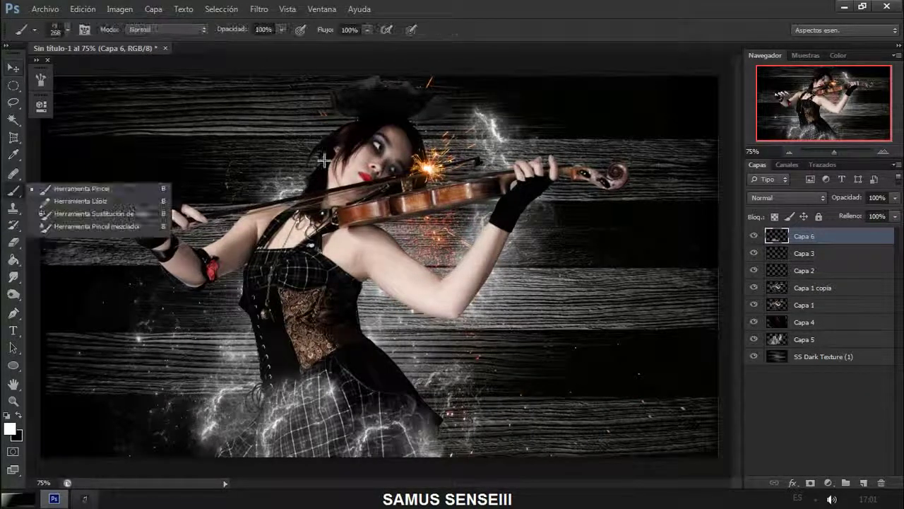
right_click(498, 167)
left_click(456, 170)
left_click(572, 268)
left_click(442, 202)
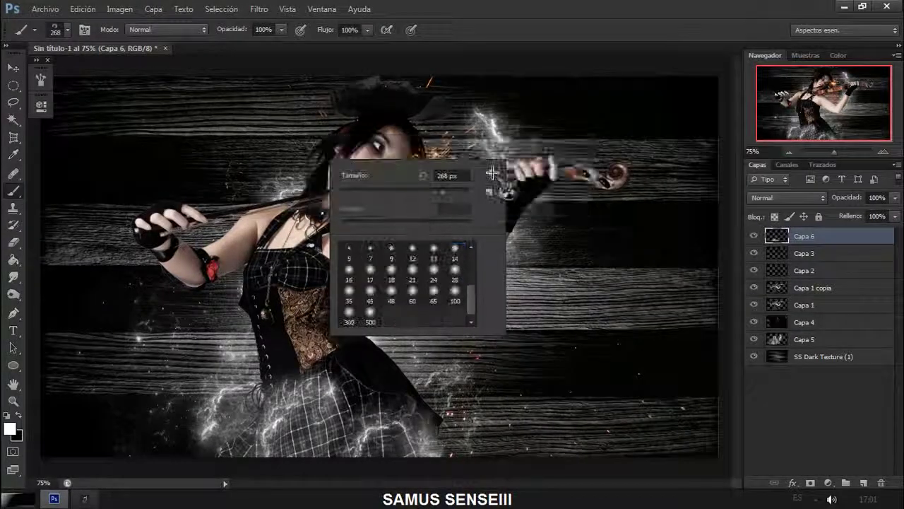
left_click(496, 175)
left_click(538, 222)
Load the spider-web brush set and choose the 1451 px web brush
double_click(141, 169)
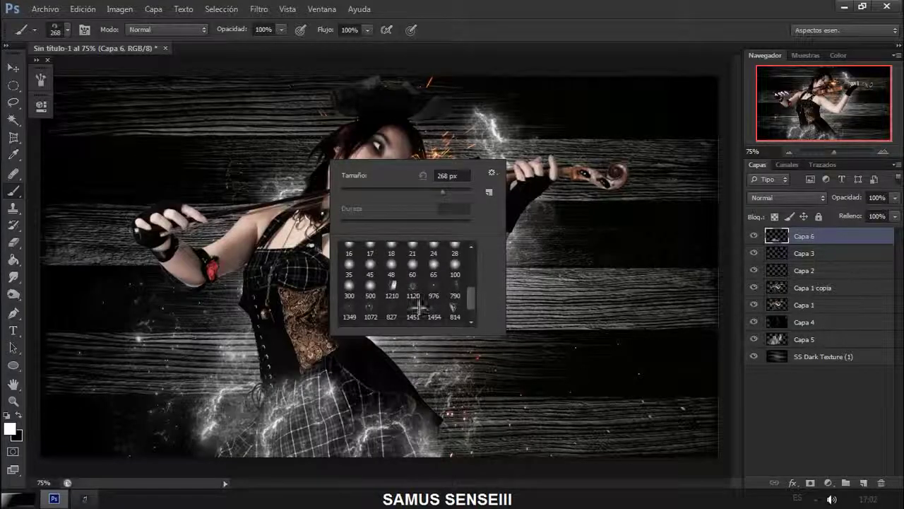
left_click(413, 311)
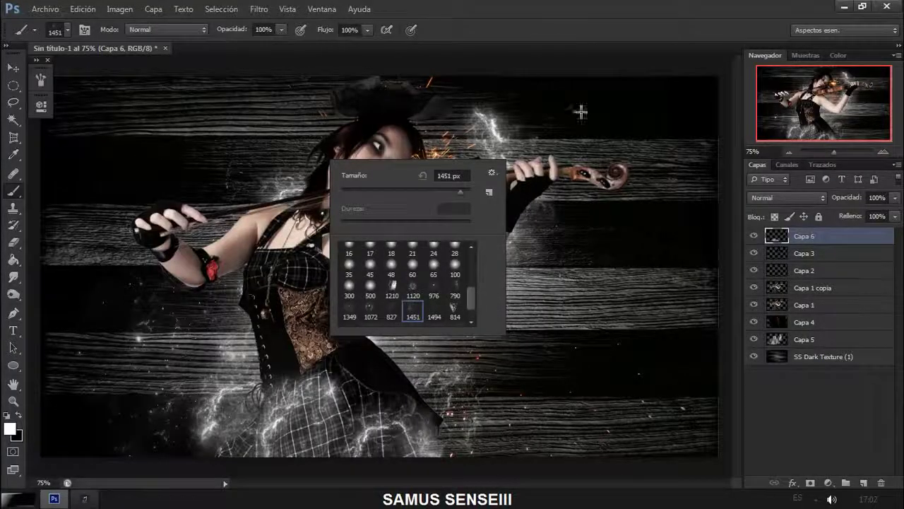
right_click(488, 225)
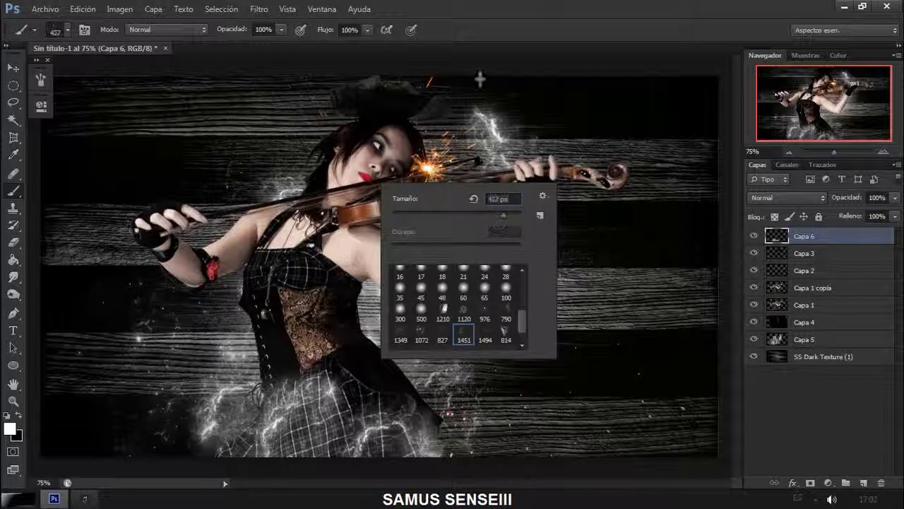
key("Escape")
On a new layer above Capa 4, stamp a spider web near the violin and shift it left
left_click(804, 321)
left_click(864, 482)
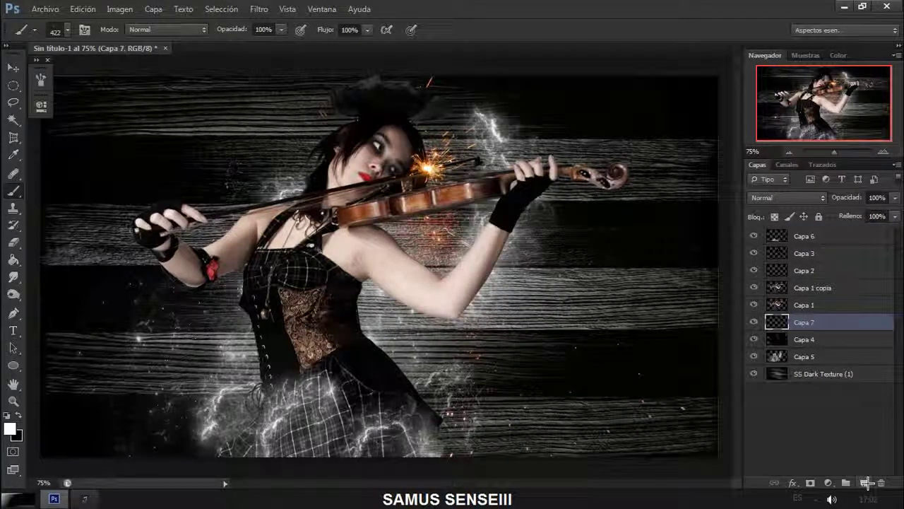
right_click(12, 191)
left_click(71, 187)
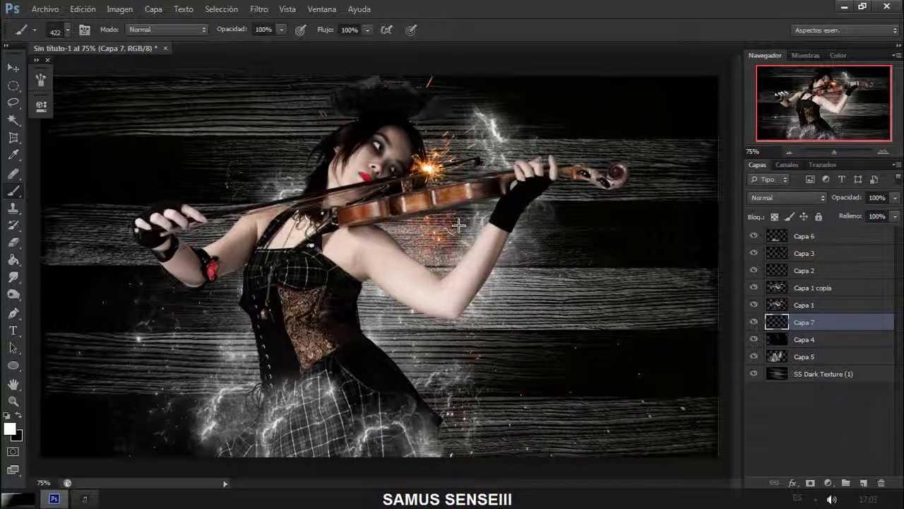
left_click(459, 224)
key("v")
mouse_move(435, 198)
left_mouse_down()
mouse_move(411, 195)
mouse_move(401, 249)
left_mouse_up()
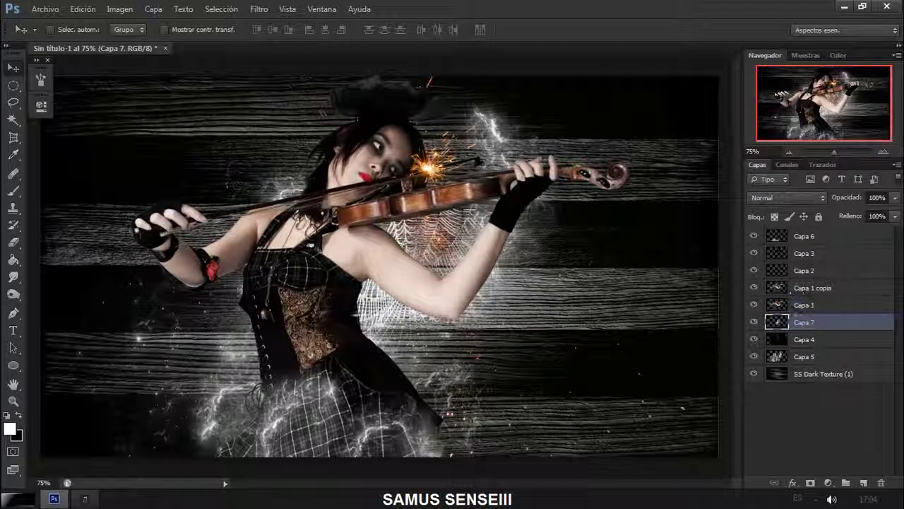
Switch to the 1349 px brush preset, trying and undoing a white smoke stamp left of the skirt
right_click(13, 191)
left_click(71, 191)
right_click(338, 312)
left_click(358, 465)
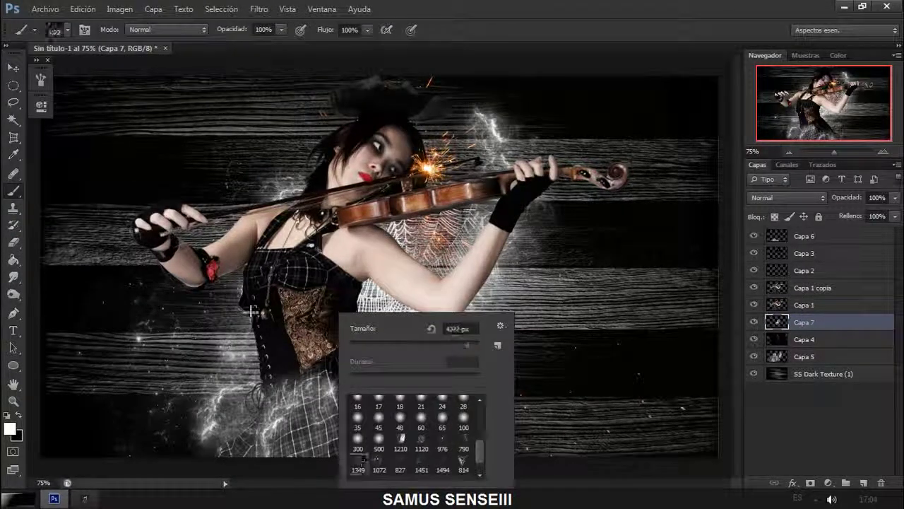
key("Return")
left_click(276, 364)
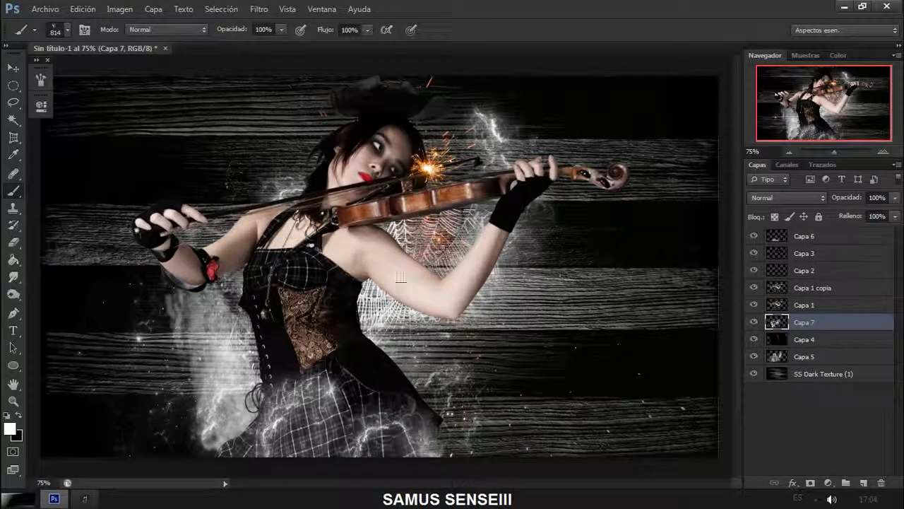
key("ctrl+z")
right_click(286, 289)
key("Return")
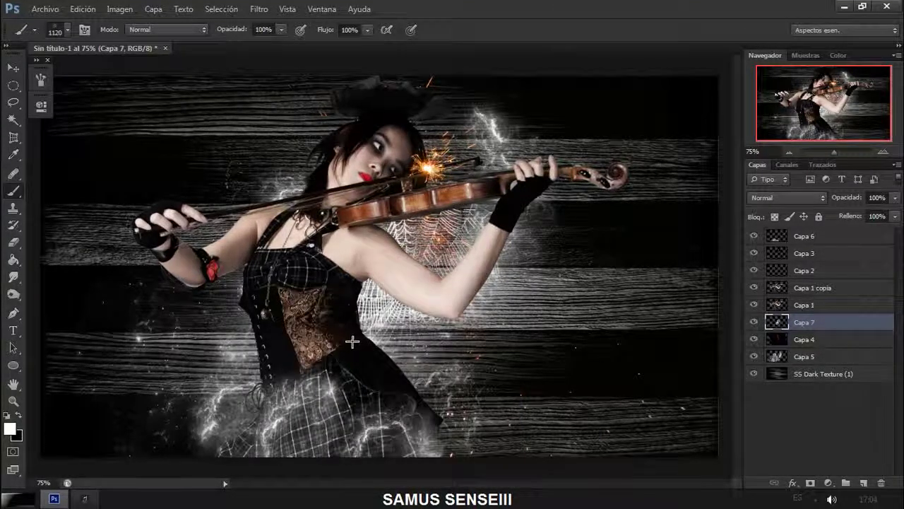
Stamp a strong web over the figure's right side, dim that layer to 47%, and add Capa 8 above Capa 2
left_click(365, 368)
left_click(365, 367)
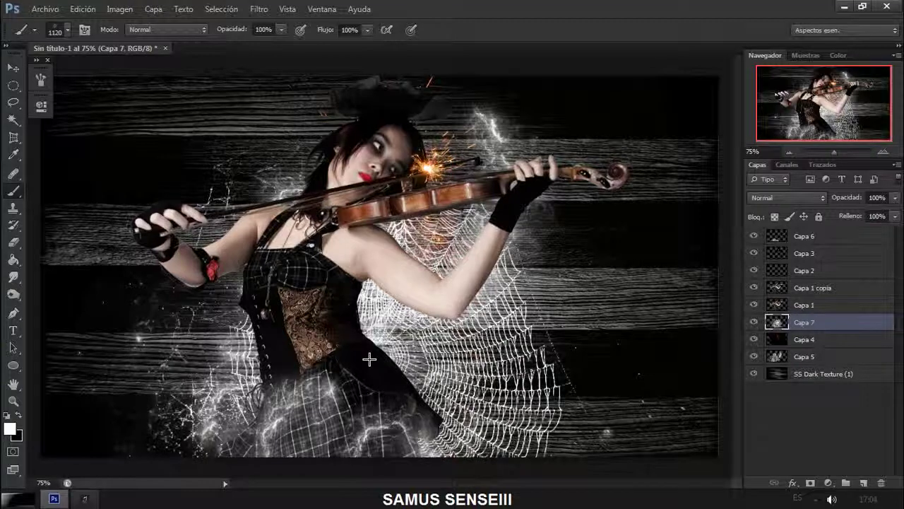
left_click(365, 367)
left_click_drag(895, 198, 859, 208)
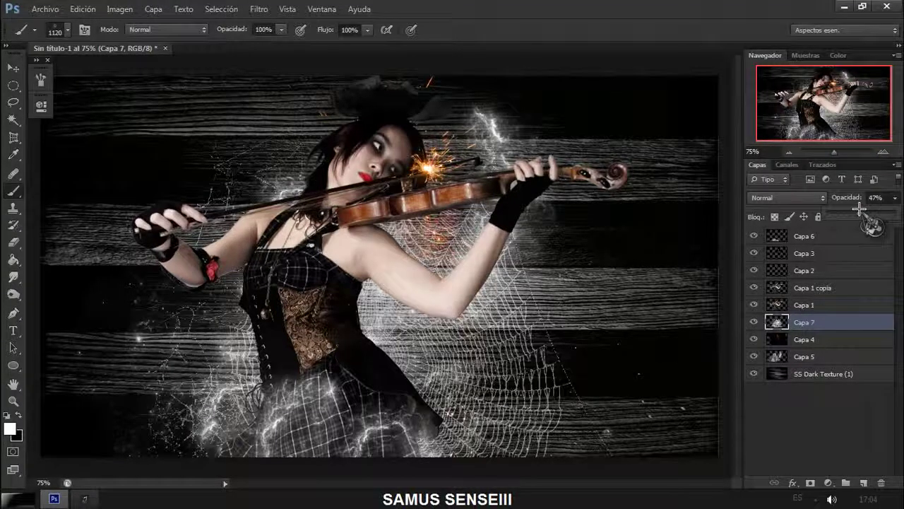
left_click(804, 270)
left_click(863, 482)
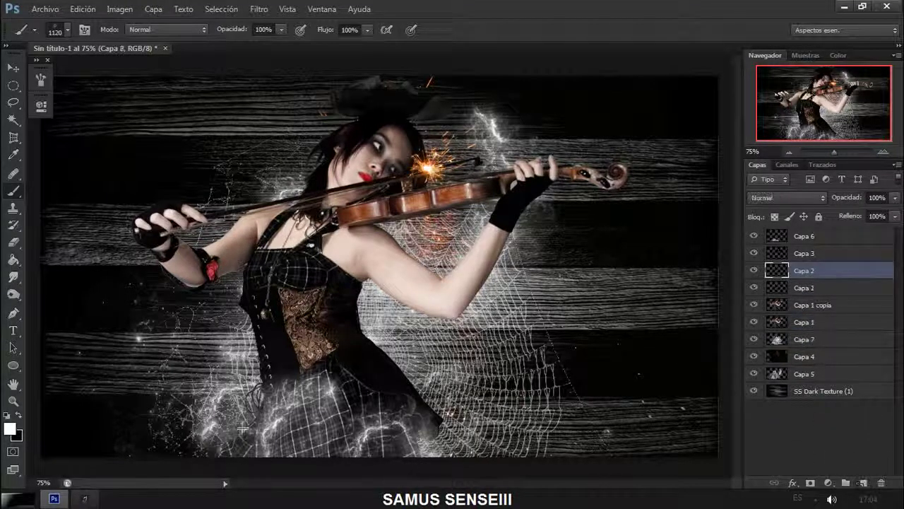
Stamp a web over the lower figure, delete the Capa 5 lightning layer, and set Capa 8 to 62% opacity
left_click(275, 452)
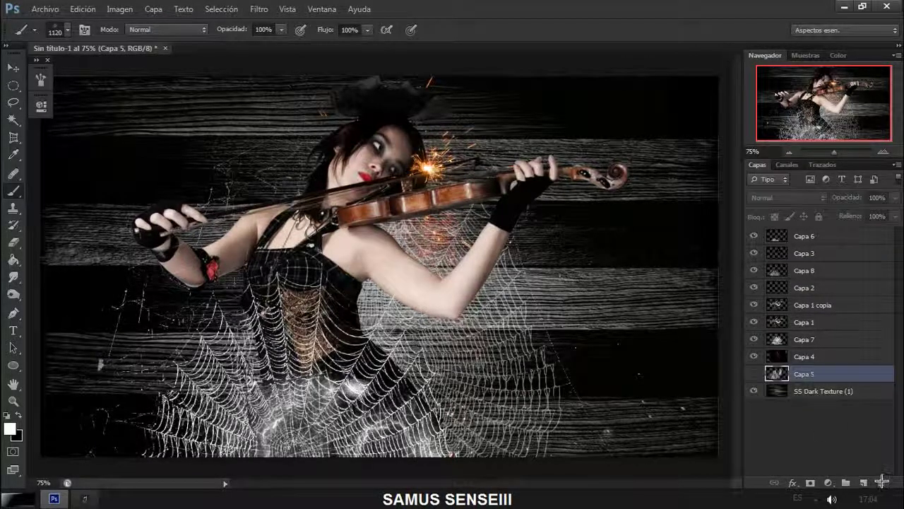
left_click_drag(777, 373, 881, 482)
left_click(804, 270)
left_click(895, 197)
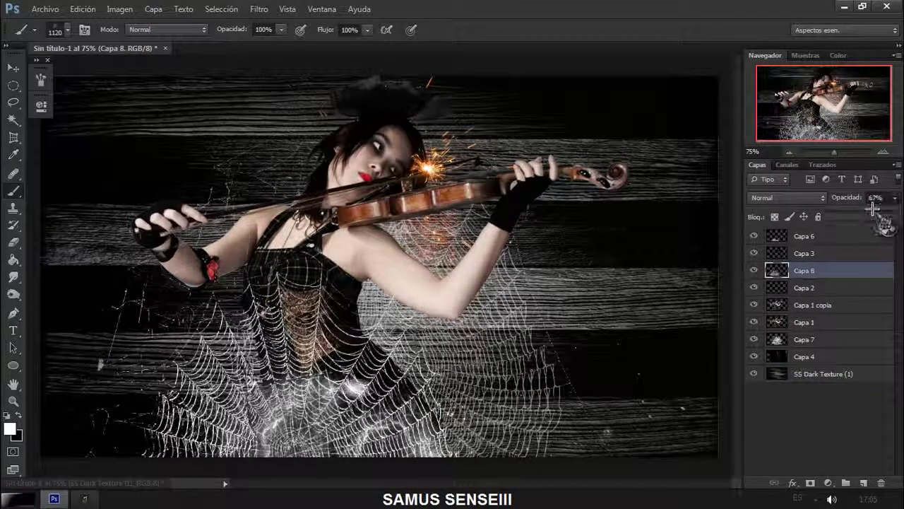
left_click_drag(891, 210, 873, 209)
Stamp additional spider webs at the upper left of the canvas
right_click(267, 200)
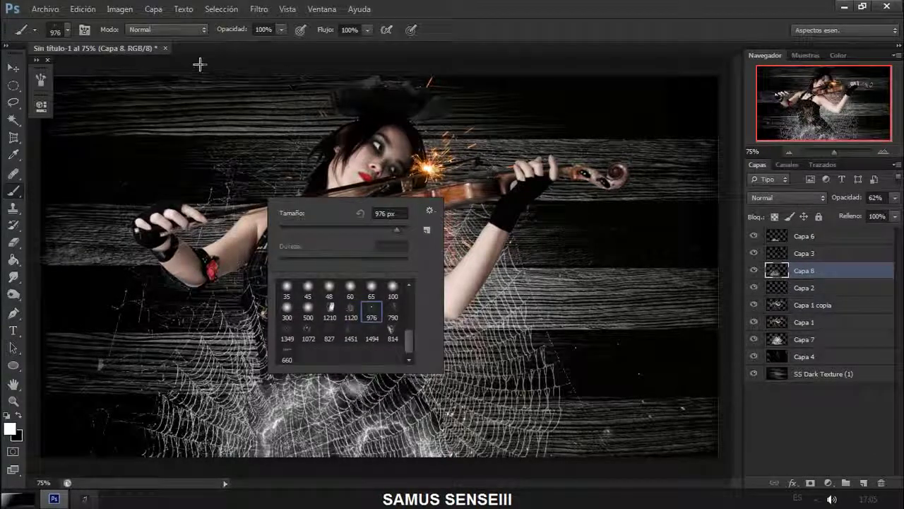
left_click(199, 65)
left_click(14, 69)
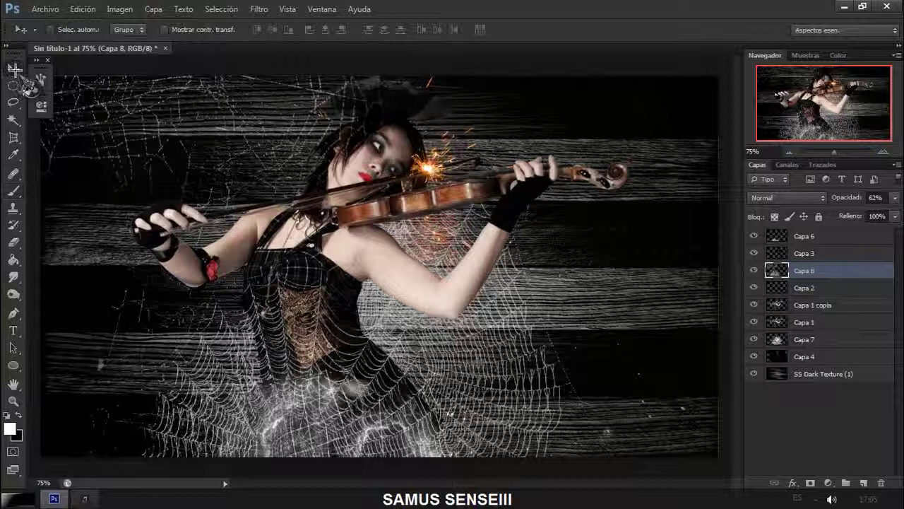
Set the Sponge tool to desaturate on Capa 1 and delete the Capa 6 layer
left_click(805, 322)
left_click(14, 295)
right_click(14, 295)
left_click(64, 328)
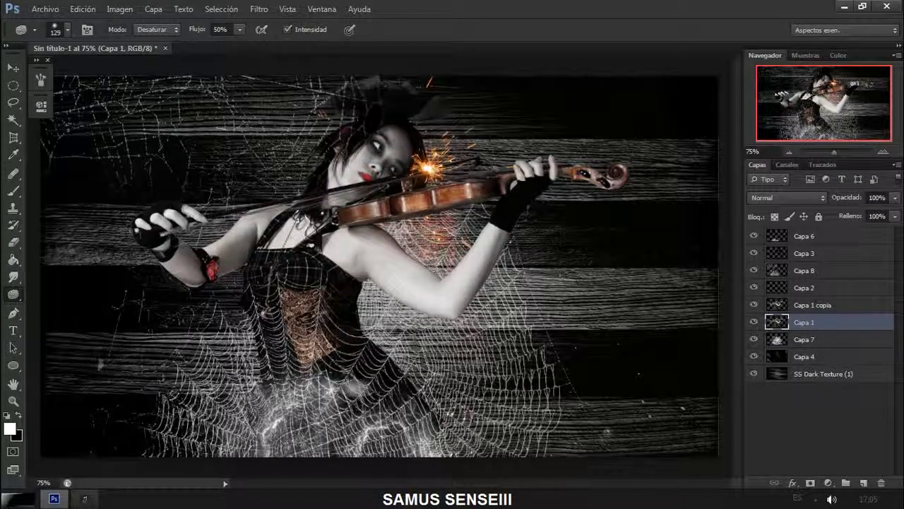
left_click_drag(806, 241, 881, 483)
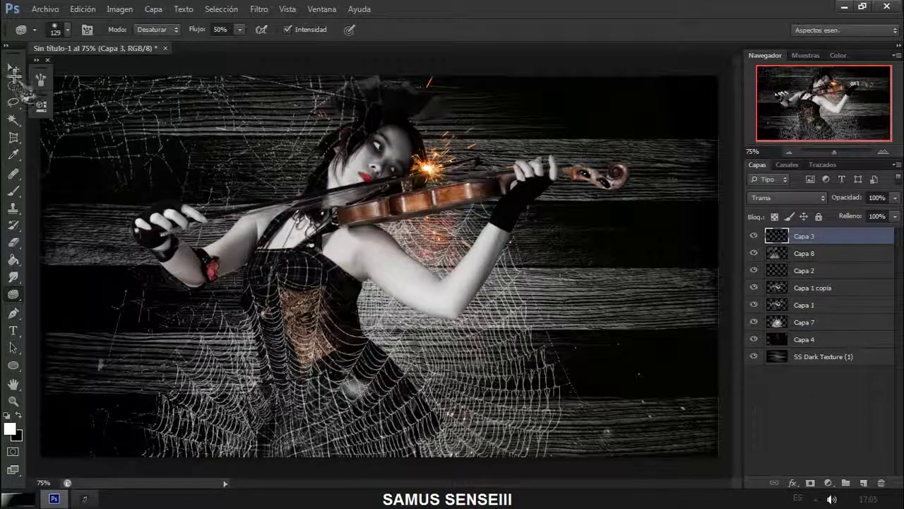
Fill a new layer above Capa 3 with rendered clouds (Filtro > Interpretar > Nubes)
left_click(14, 67)
left_click(863, 483)
left_click(258, 8)
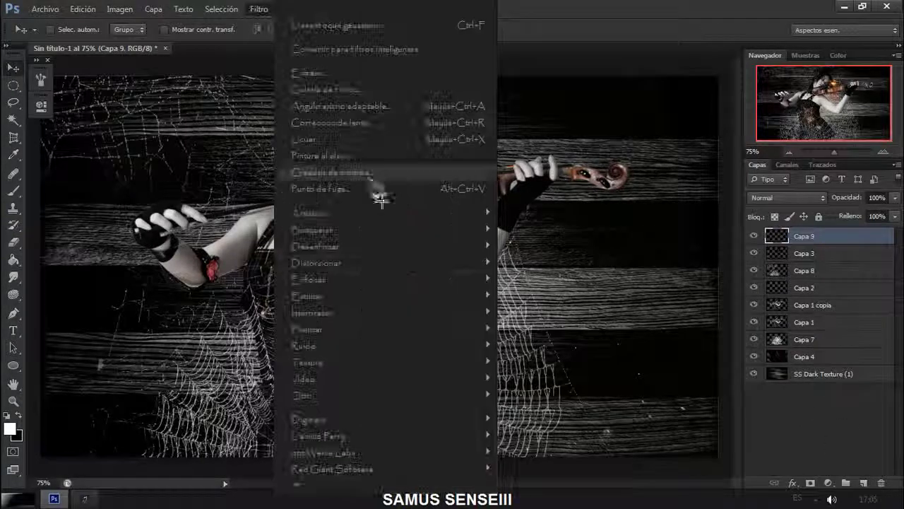
left_click(561, 380)
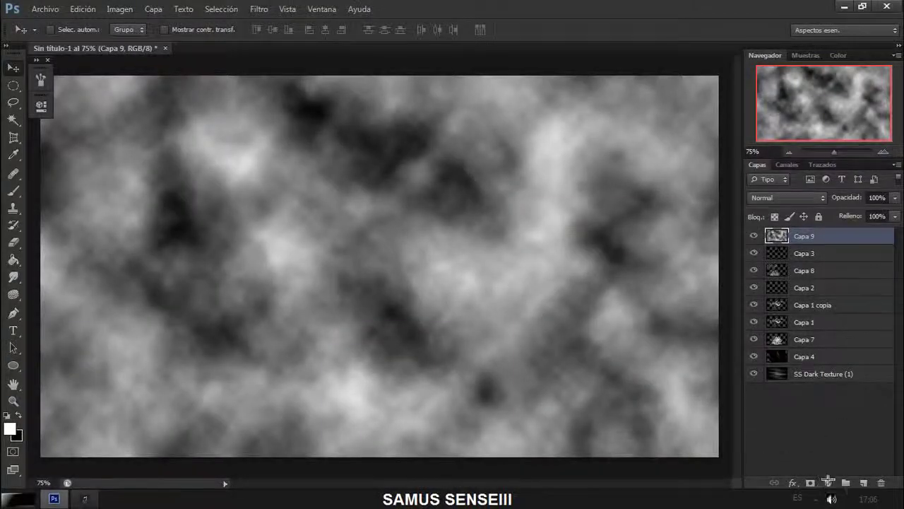
Darken the clouds with a Curves adjustment and merge it into the cloud layer
left_click(828, 482)
left_click(797, 273)
left_click_drag(131, 289, 151, 161)
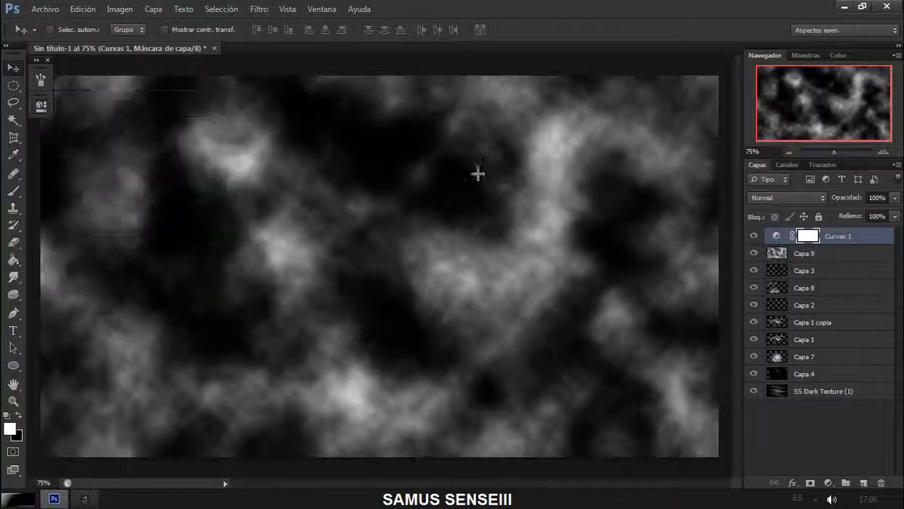
left_click(804, 253)
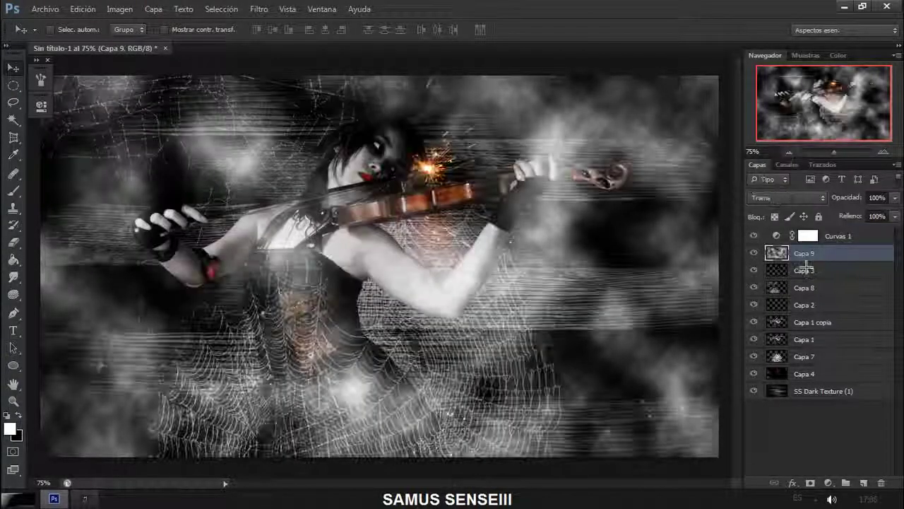
right_click(812, 253)
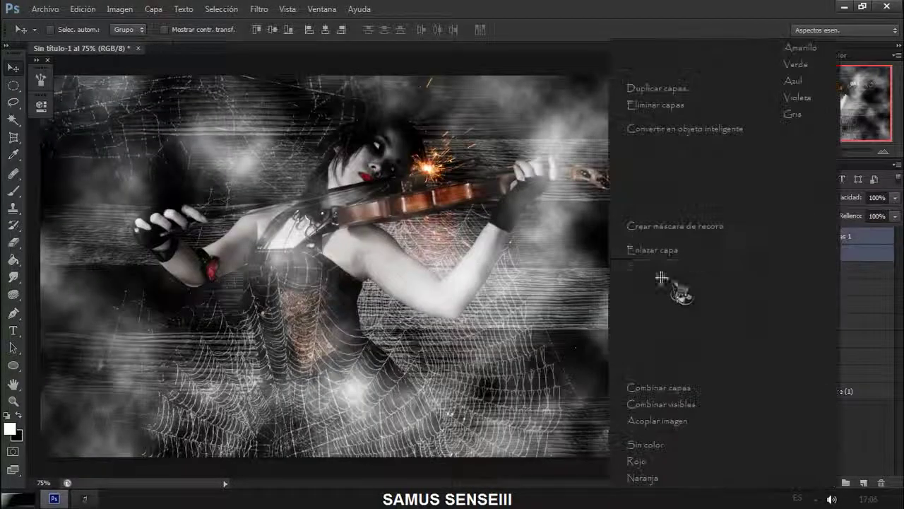
left_click(658, 388)
Set the cloud haze to Trama blend mode at 40% opacity and apply a Gaussian blur
left_click(786, 197)
left_click(777, 208)
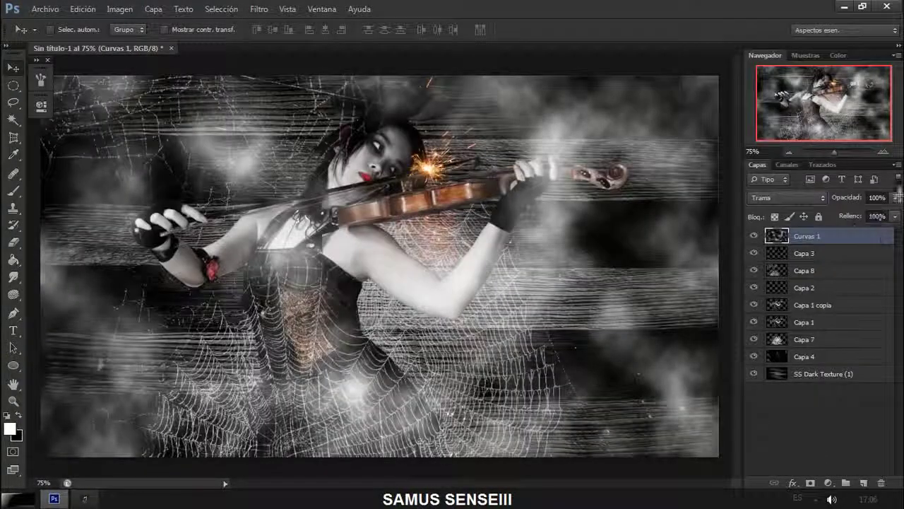
left_click_drag(895, 199, 855, 214)
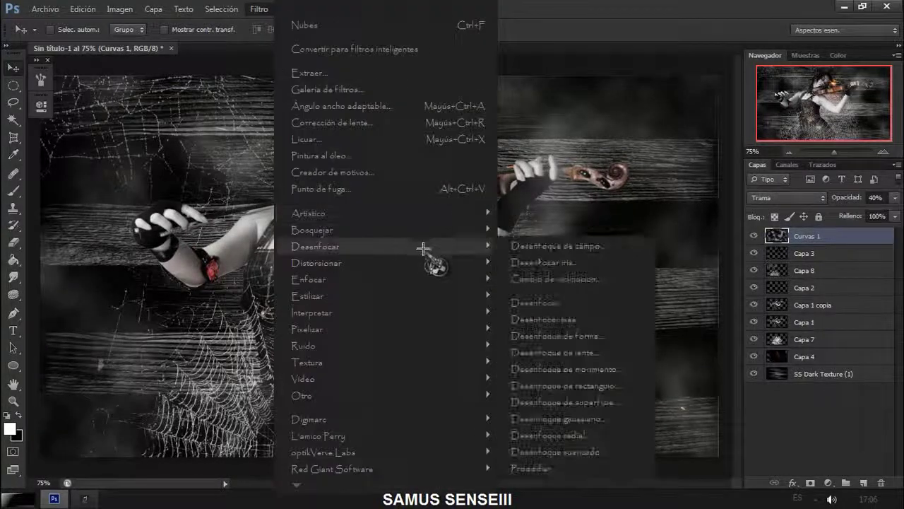
left_click(583, 420)
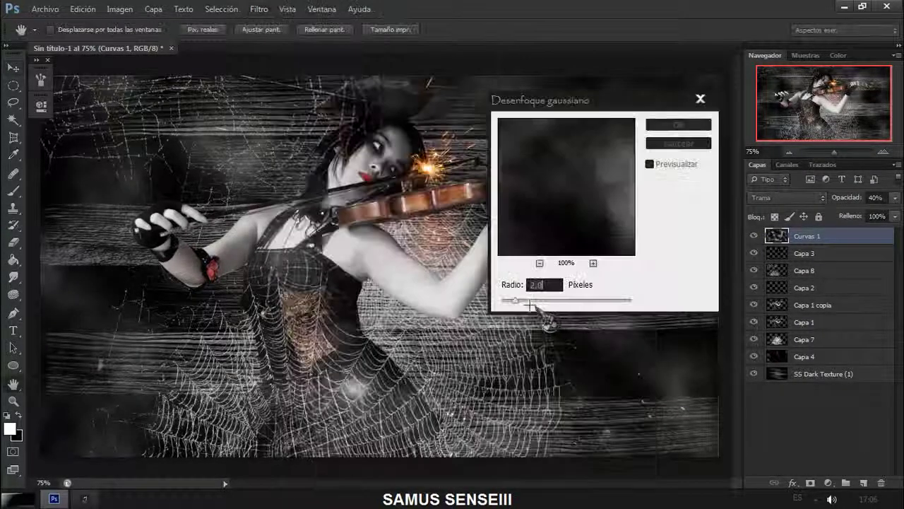
left_click(691, 126)
key("v")
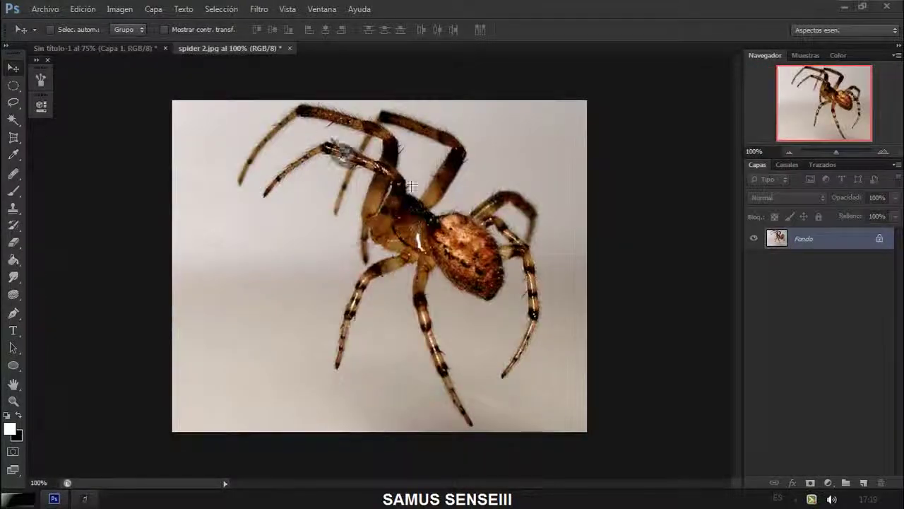
Desaturate the spider photo with Hue/Saturation at Saturation -100
key("ctrl+u")
left_click_drag(686, 208, 640, 208)
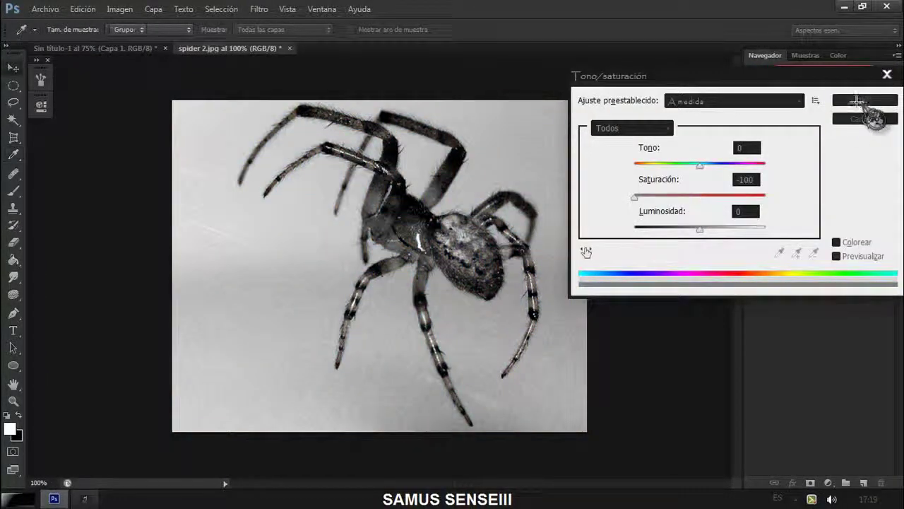
left_click(874, 113)
Add a darkening Curves adjustment and invert its mask to hide the effect
left_click(828, 483)
left_click(791, 260)
left_click_drag(89, 300, 140, 299)
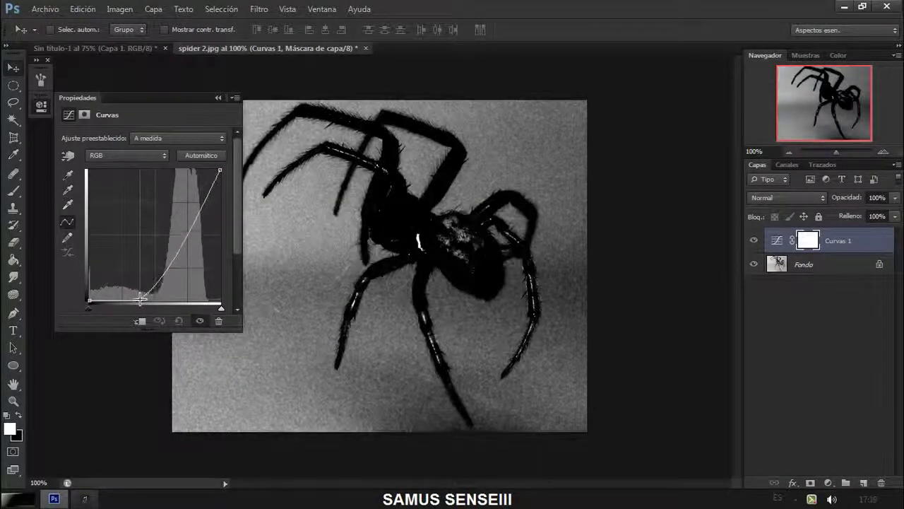
left_click(220, 94)
key("ctrl+i")
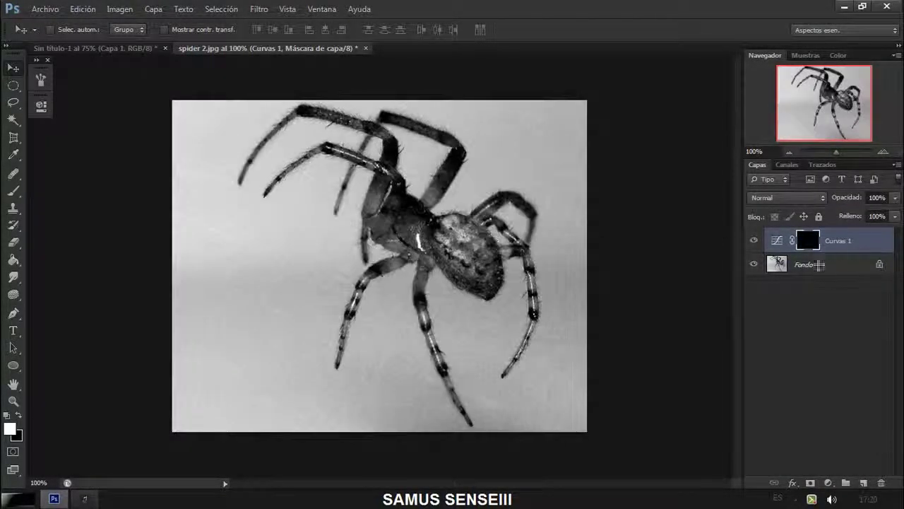
Add a second Curves layer (Curvas 2) above Curvas 1, pulling the curve down to darken the spider
left_click(784, 260)
left_click(830, 241)
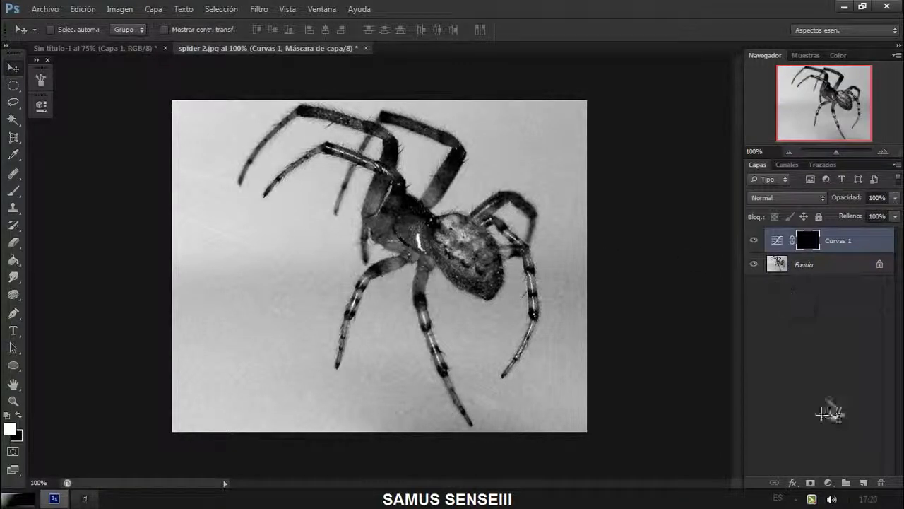
left_click(828, 483)
left_click(817, 272)
mouse_move(124, 264)
left_mouse_down()
mouse_move(140, 282)
mouse_move(136, 298)
left_mouse_up()
left_click(218, 98)
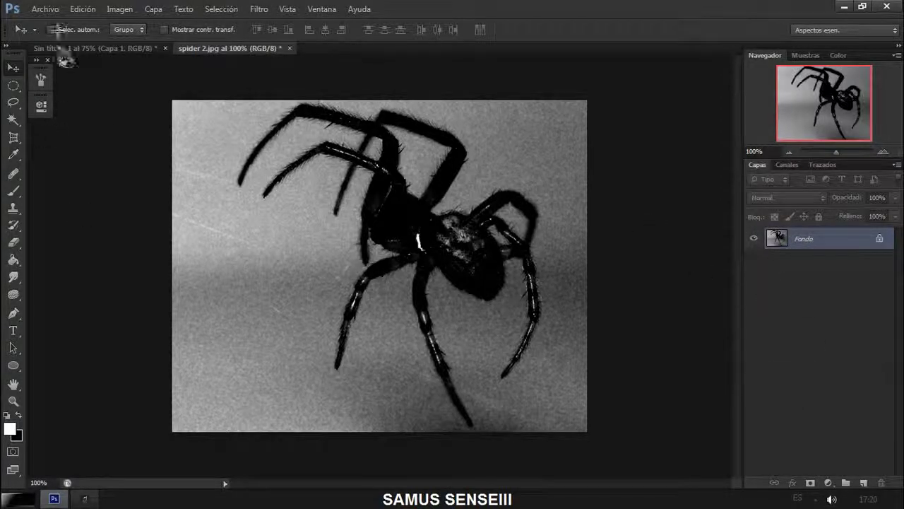
Define the spider image as a brush preset and set a 62 px toning brush
left_click(45, 8)
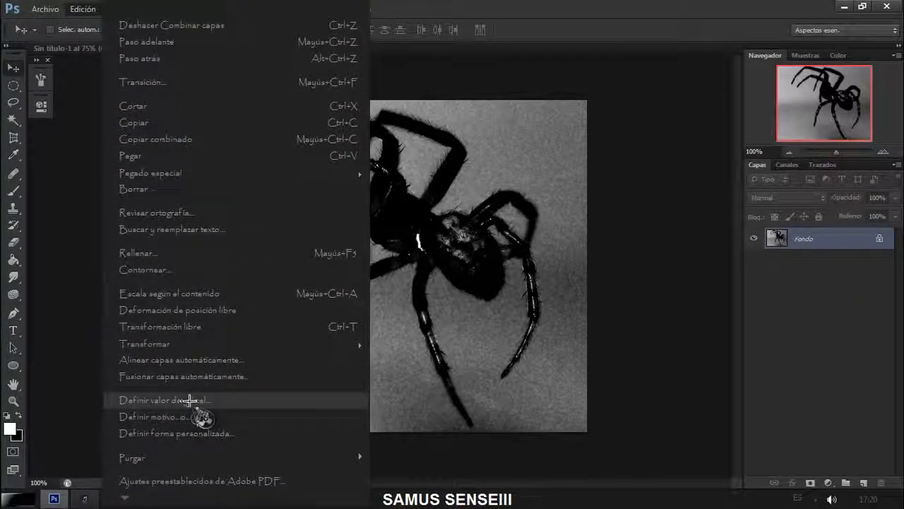
left_click(201, 400)
right_click(13, 293)
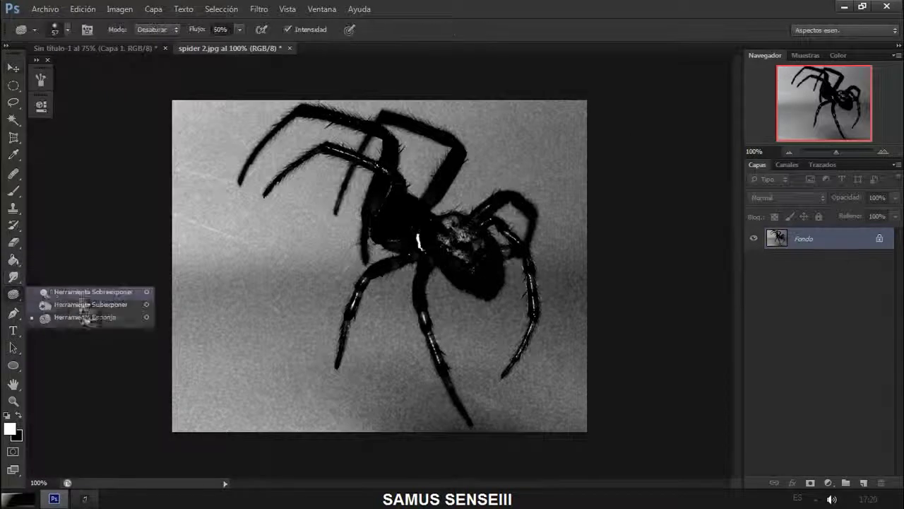
left_click(64, 307)
right_click(460, 241)
left_click(465, 250)
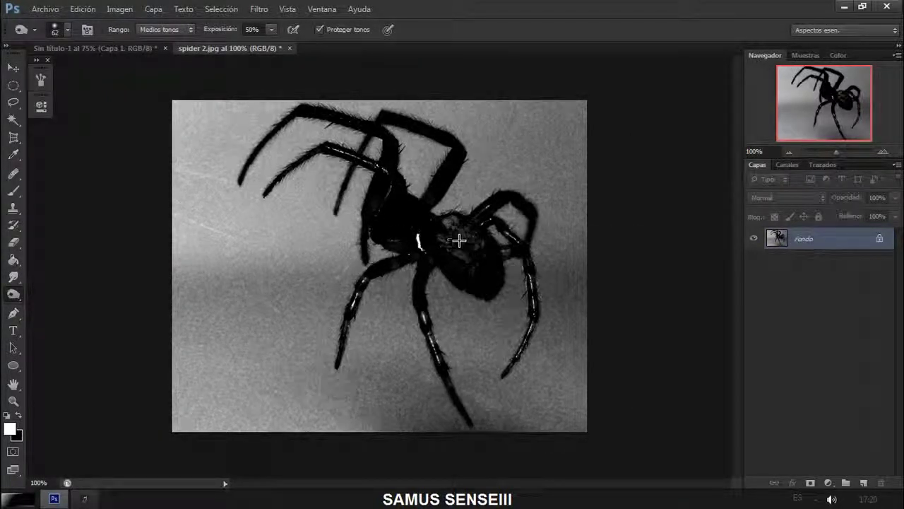
Dodge the background around the spider's upper and right legs to brighten it
right_click(12, 294)
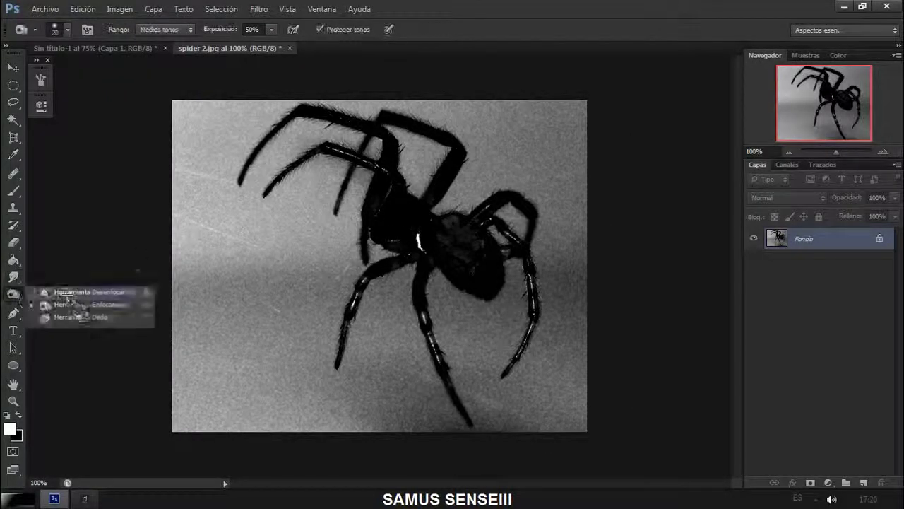
left_click(64, 288)
right_click(339, 169)
mouse_move(311, 177)
left_mouse_down()
mouse_move(324, 209)
mouse_move(276, 119)
left_mouse_up()
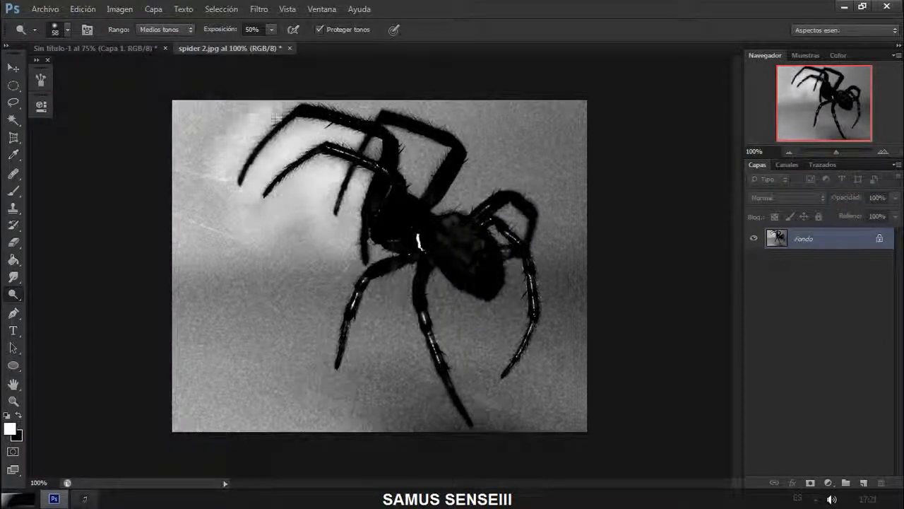
left_click_drag(373, 97, 372, 148)
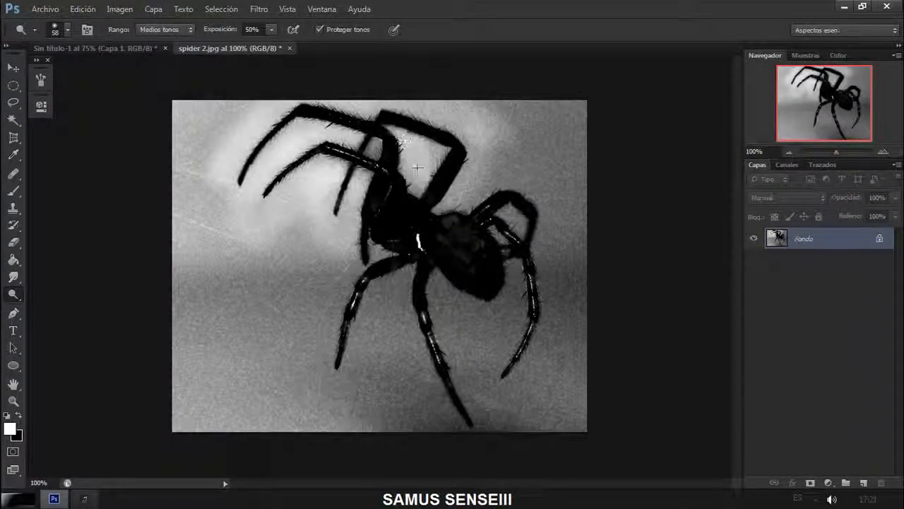
left_click_drag(457, 198, 366, 106)
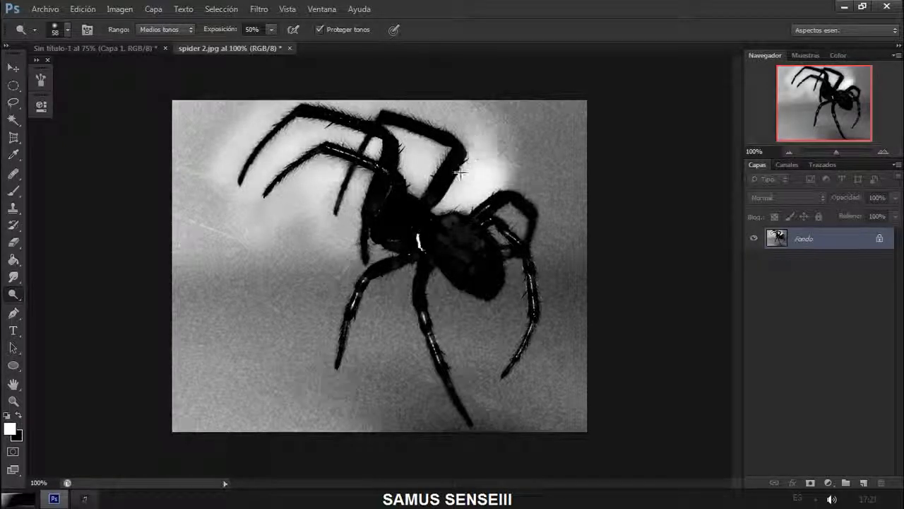
mouse_move(525, 175)
left_mouse_down()
mouse_move(548, 222)
mouse_move(542, 272)
left_mouse_up()
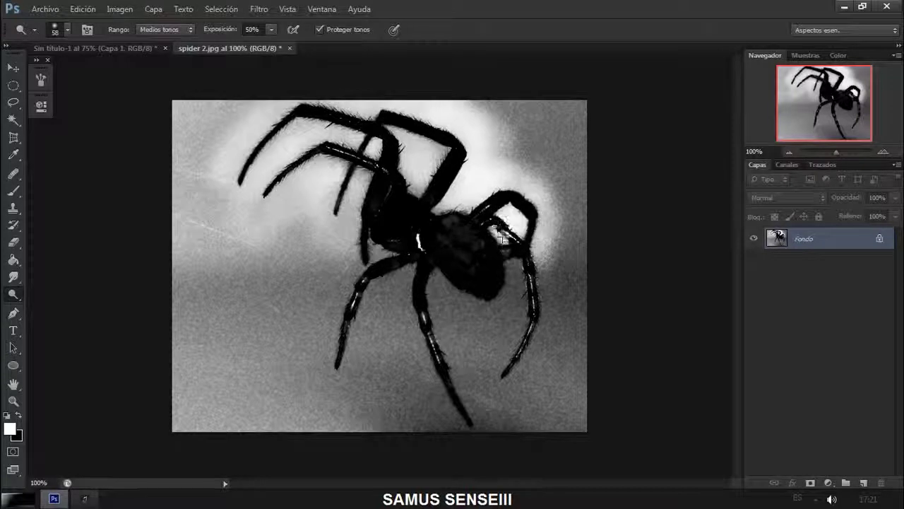
mouse_move(513, 267)
left_mouse_down()
mouse_move(434, 279)
mouse_move(470, 420)
mouse_move(445, 303)
mouse_move(410, 262)
mouse_move(355, 353)
mouse_move(406, 318)
mouse_move(435, 424)
mouse_move(478, 441)
mouse_move(505, 339)
mouse_move(491, 309)
mouse_move(548, 325)
mouse_move(526, 385)
mouse_move(555, 282)
mouse_move(541, 184)
mouse_move(500, 143)
left_mouse_up()
Keep dodging between the left legs and remaining patches into a white halo
mouse_move(362, 175)
left_mouse_down()
mouse_move(378, 244)
mouse_move(353, 268)
mouse_move(322, 374)
mouse_move(333, 163)
left_mouse_up()
left_click_drag(288, 187, 312, 129)
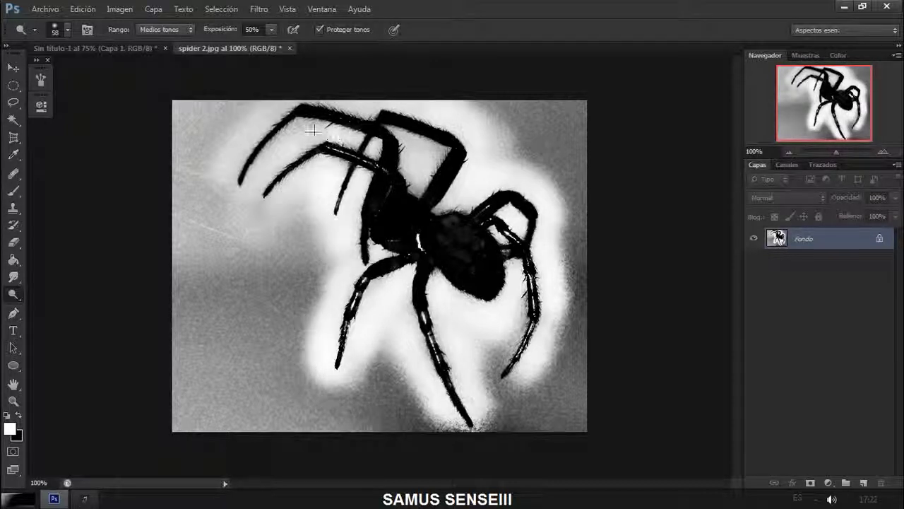
left_click_drag(427, 152, 438, 176)
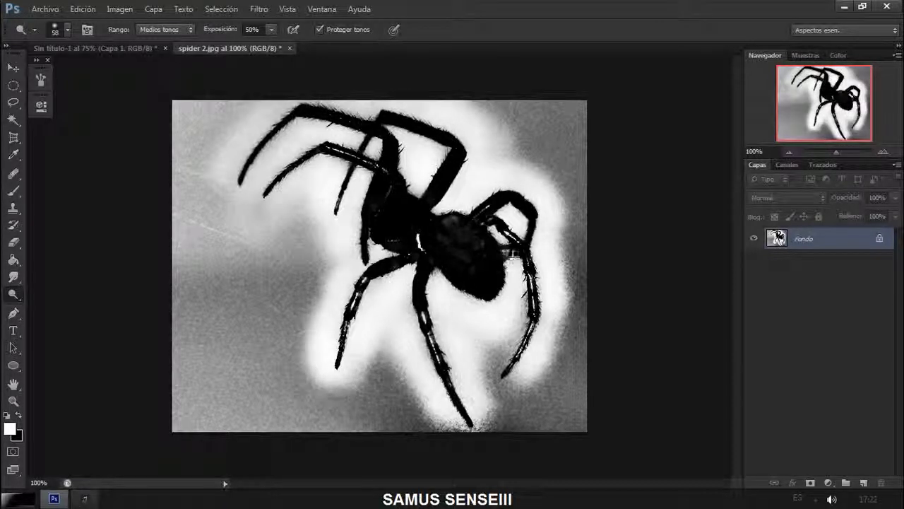
left_click_drag(353, 257, 412, 96)
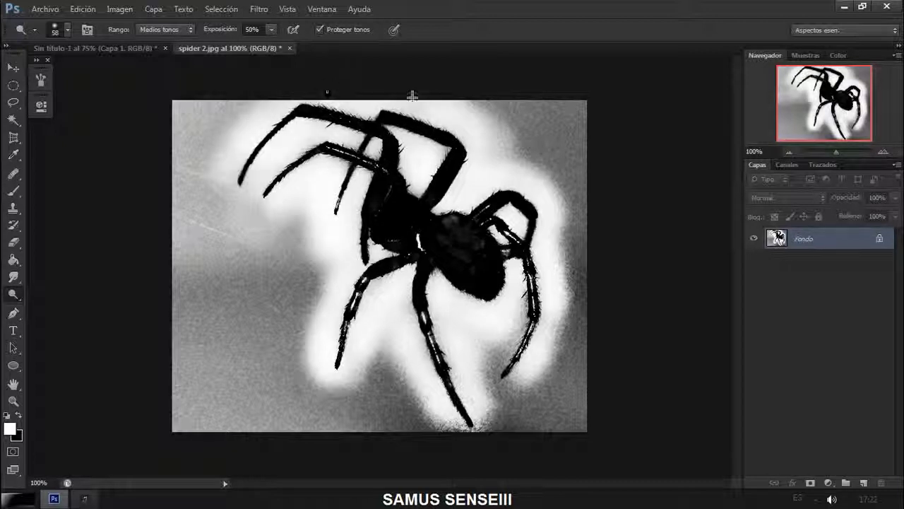
left_click_drag(296, 279, 322, 211)
left_click_drag(513, 170, 505, 120)
left_click_drag(431, 141, 390, 235)
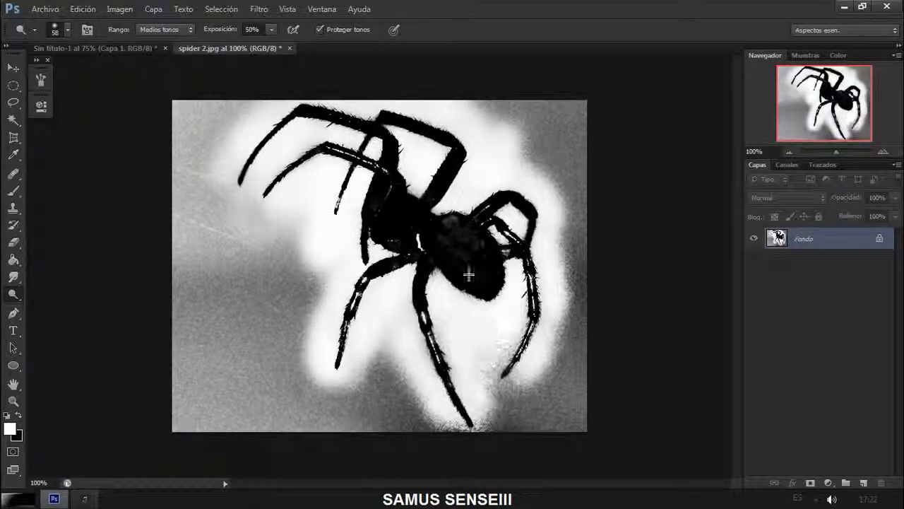
right_click(12, 294)
left_click(70, 306)
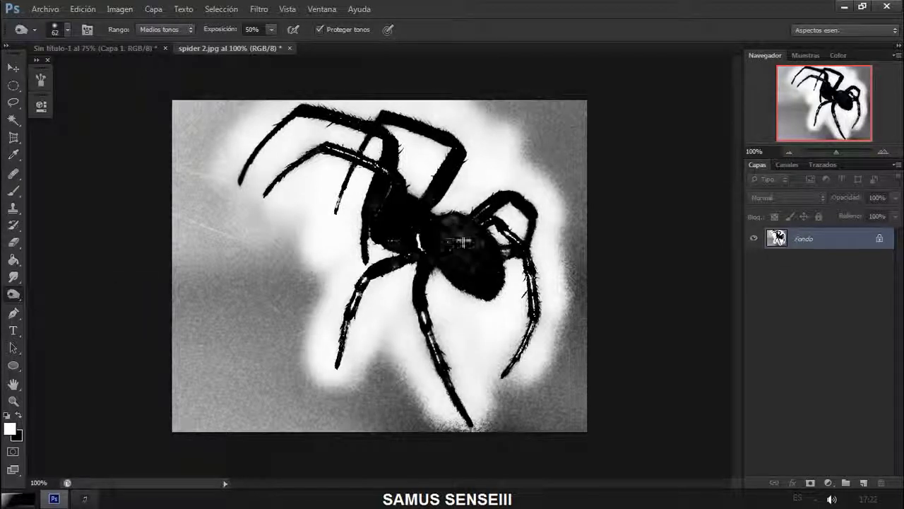
Boost the spider image's contrast with a Curves adjustment and flatten it into one layer
left_click(828, 482)
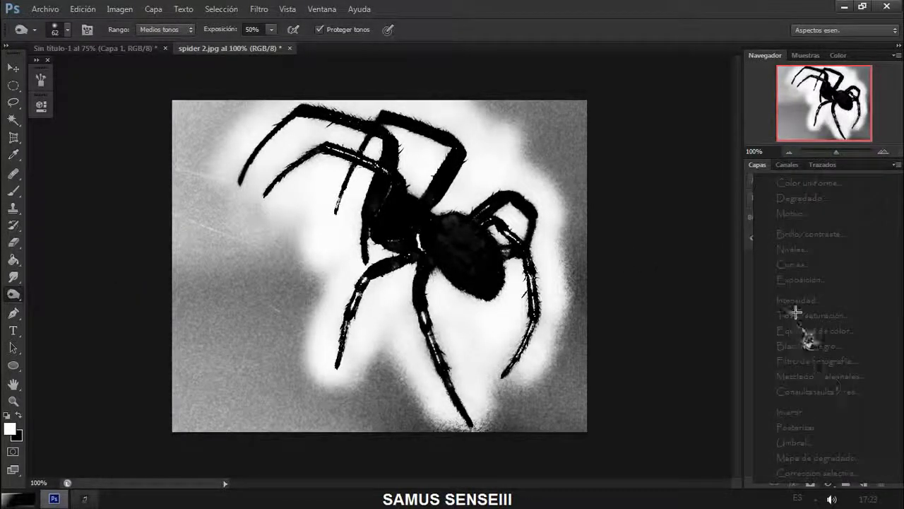
left_click(797, 316)
mouse_move(124, 267)
left_mouse_down()
mouse_move(111, 269)
mouse_move(120, 281)
left_mouse_up()
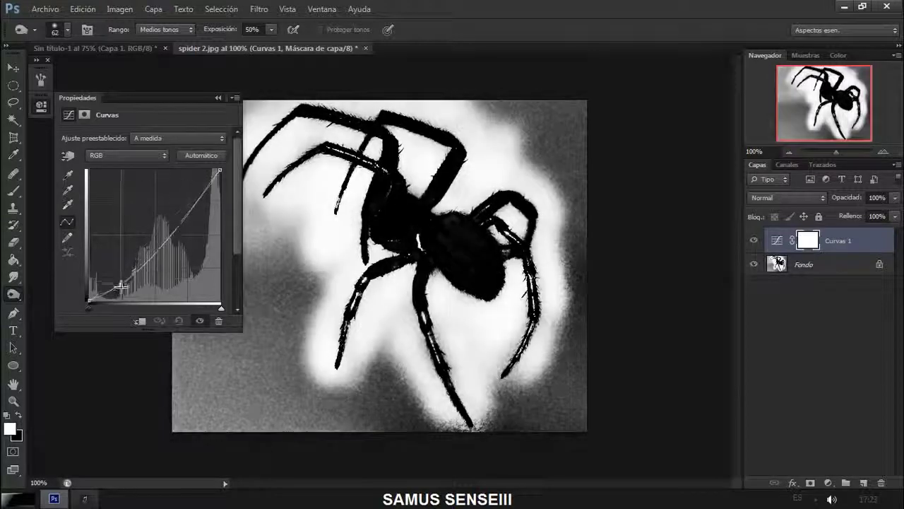
right_click(806, 267)
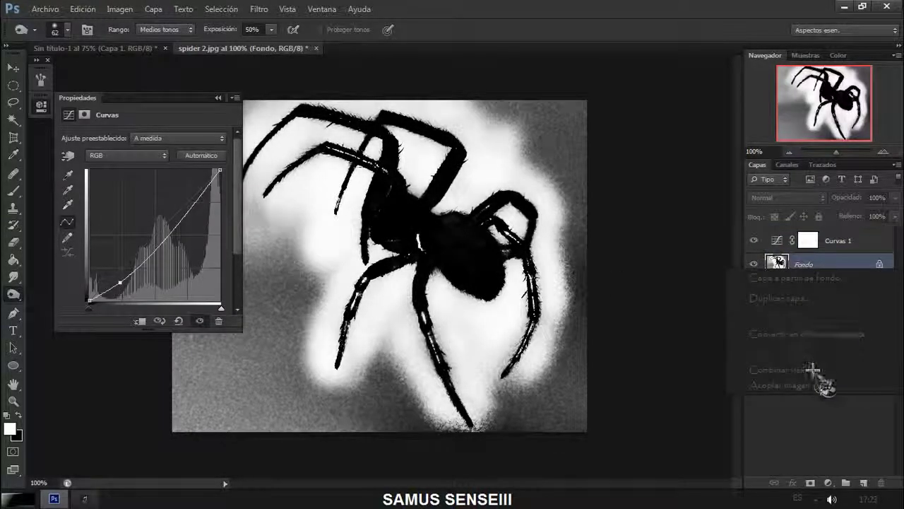
left_click(807, 373)
key("l")
Draw a freehand lasso selection around the spider
key("ctrl+alt+2")
key("Return")
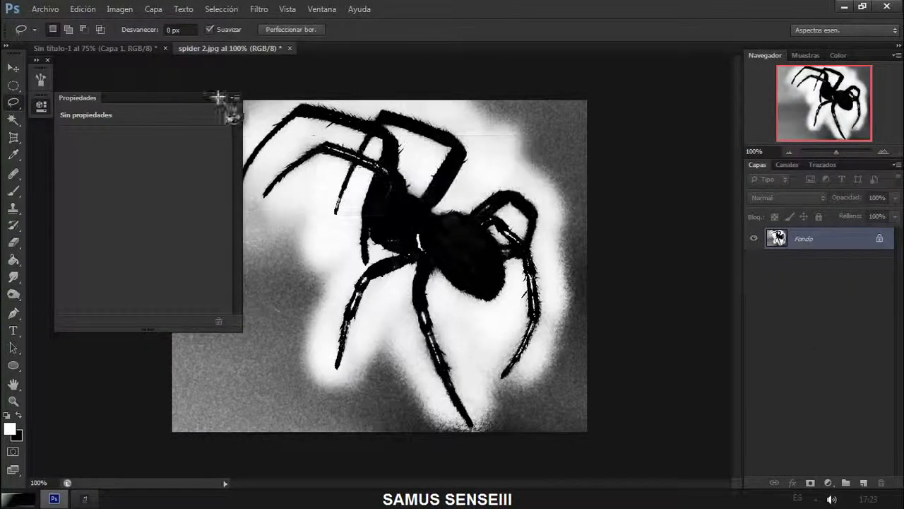
left_click(219, 97)
left_click_drag(332, 310, 401, 304)
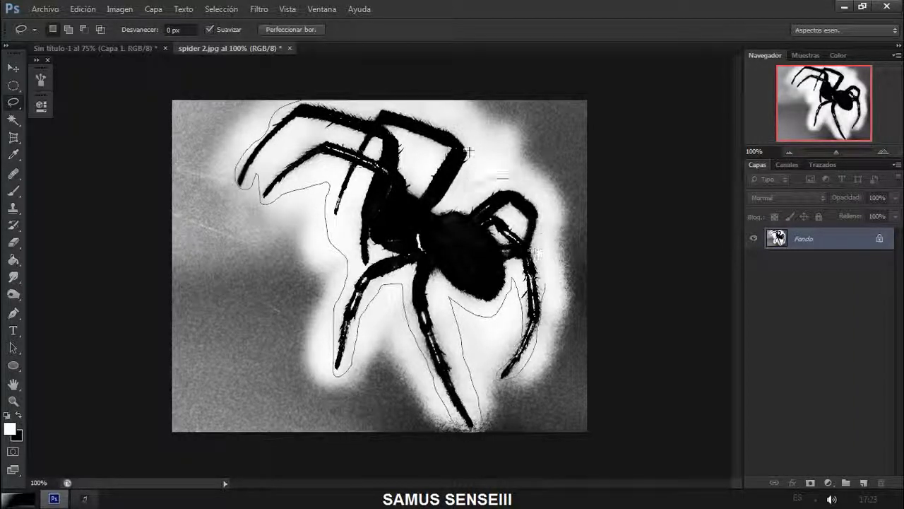
left_click_drag(469, 151, 333, 93)
Define the selected spider as a new brush preset and return to the violinist composite
left_click(82, 9)
left_click(135, 252)
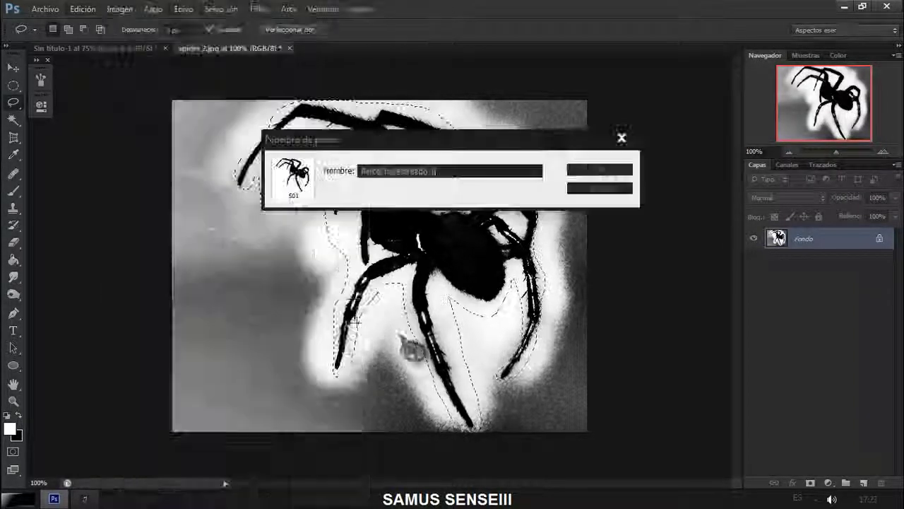
left_click(587, 170)
left_click(13, 85)
left_click(92, 48)
Stamp the spider brush on a new layer and darken it to black with Hue/Saturation lightness
left_click(12, 190)
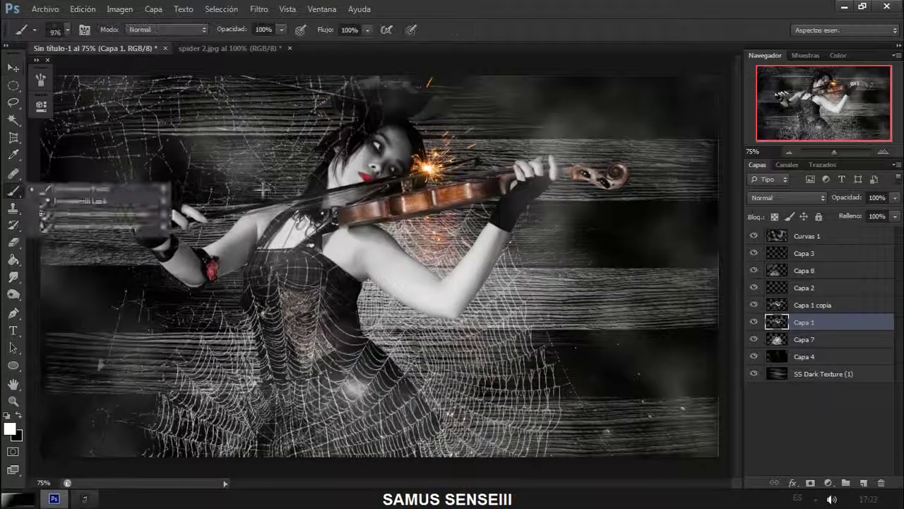
right_click(261, 189)
type("267")
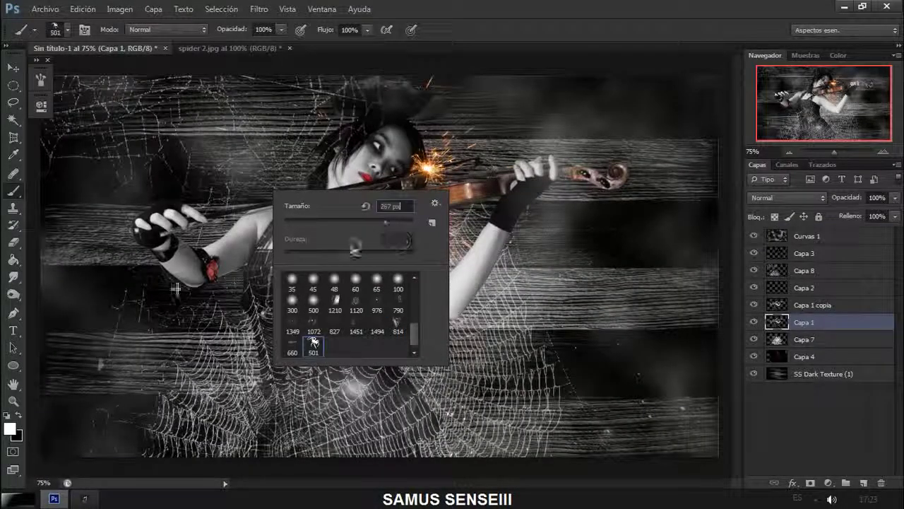
key("Return")
key("ctrl+shift+alt+n")
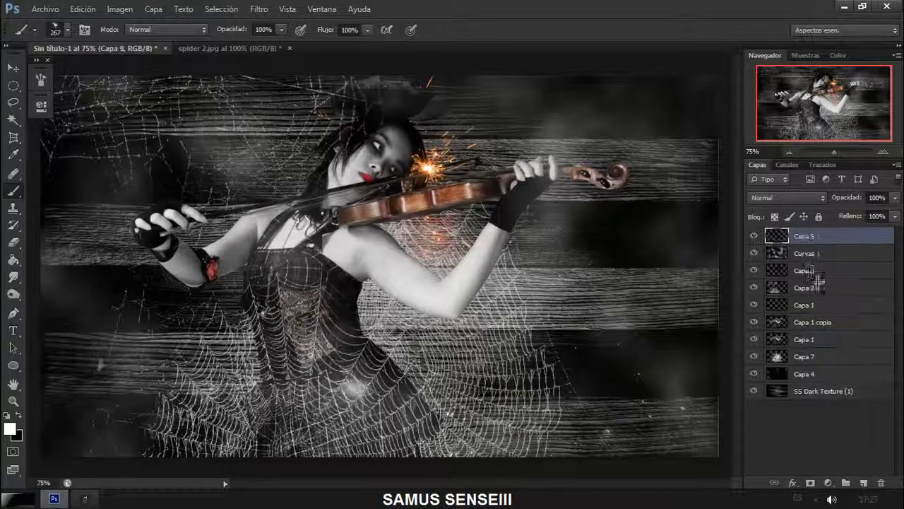
left_click(606, 291)
key("ctrl+u")
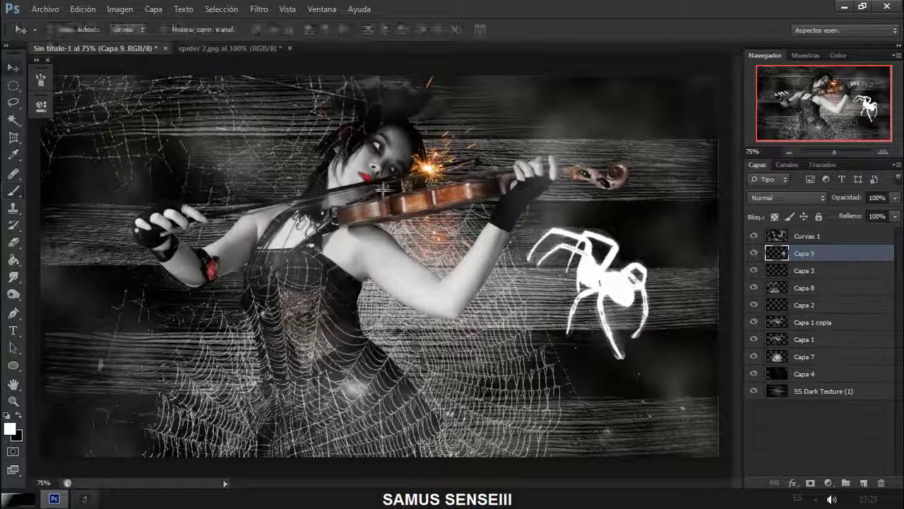
left_click_drag(700, 230, 635, 230)
key("Return")
Scale the spider to about 22%, place it on the violinist's arm, and reorder the layer
key("v")
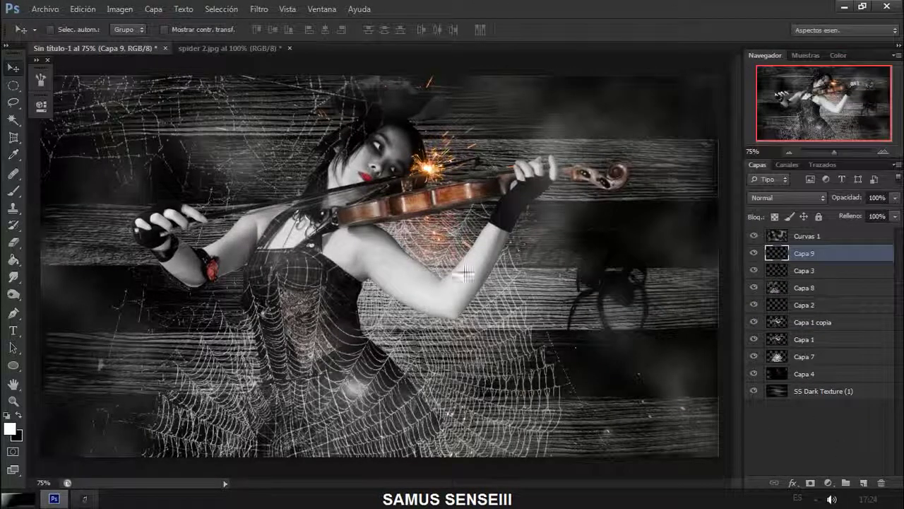
left_click_drag(589, 306, 407, 264)
key("ctrl+t")
left_click_drag(342, 217, 455, 330)
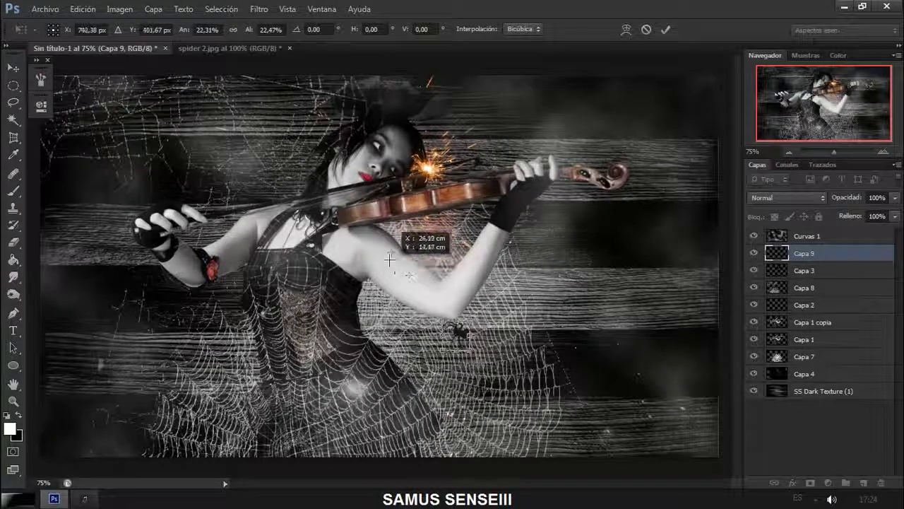
left_click_drag(420, 285, 395, 249)
key("Return")
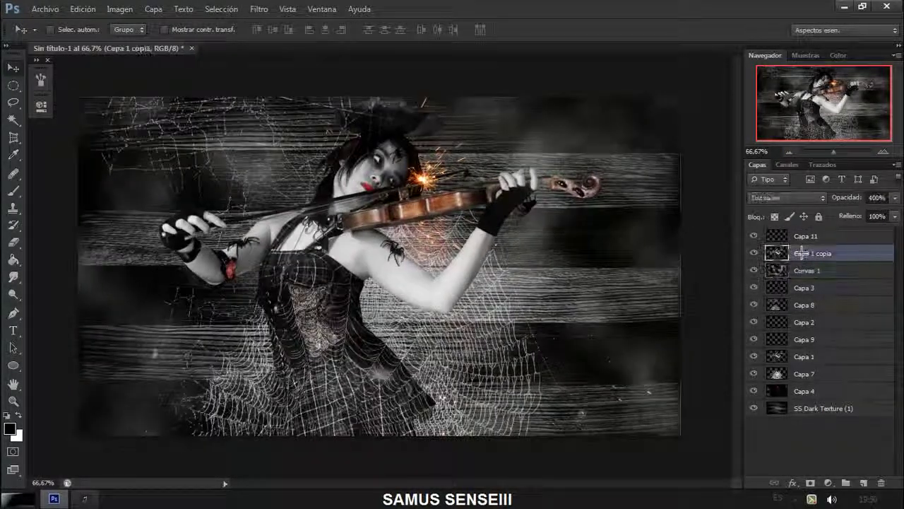
mouse_move(806, 254)
left_mouse_down()
mouse_move(809, 346)
mouse_move(796, 248)
left_mouse_up()
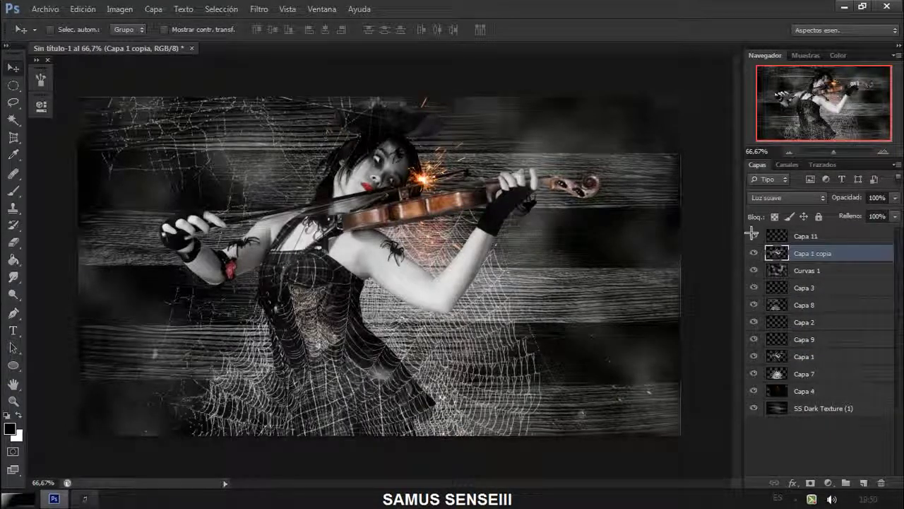
Show the Capa 9 spider layer and shift the Capa 4 orange glow nearer the violin
left_click(755, 339)
left_click(803, 388)
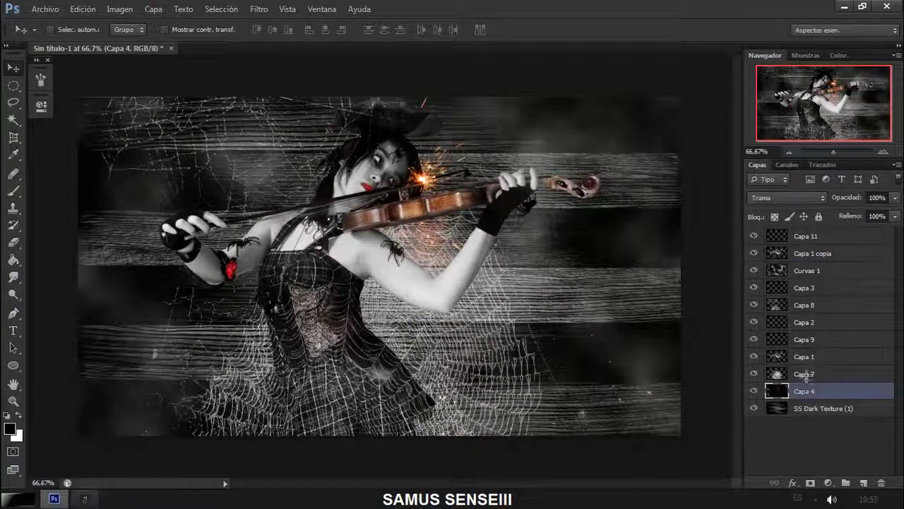
left_click_drag(471, 243, 511, 226)
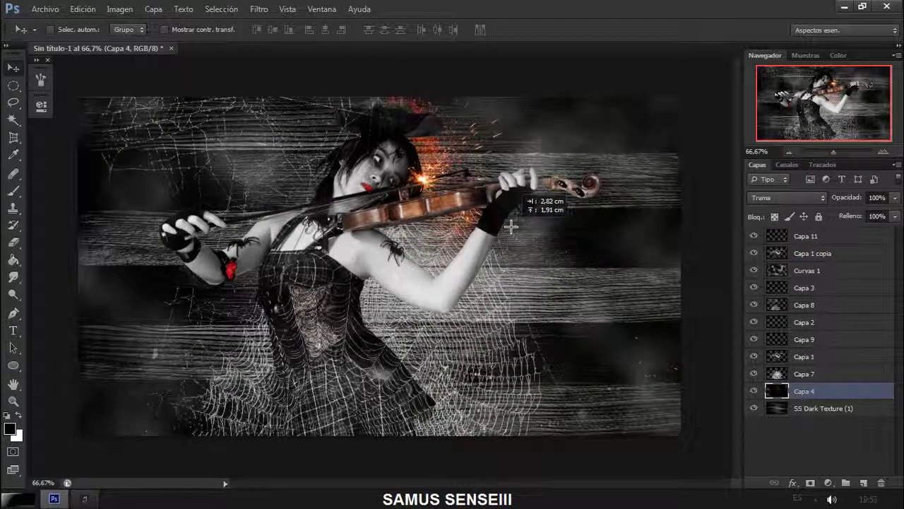
Add Capa 12 above Capa 1 copia and zoom to 300% on the violinist's face
left_click(813, 253)
left_click(863, 480)
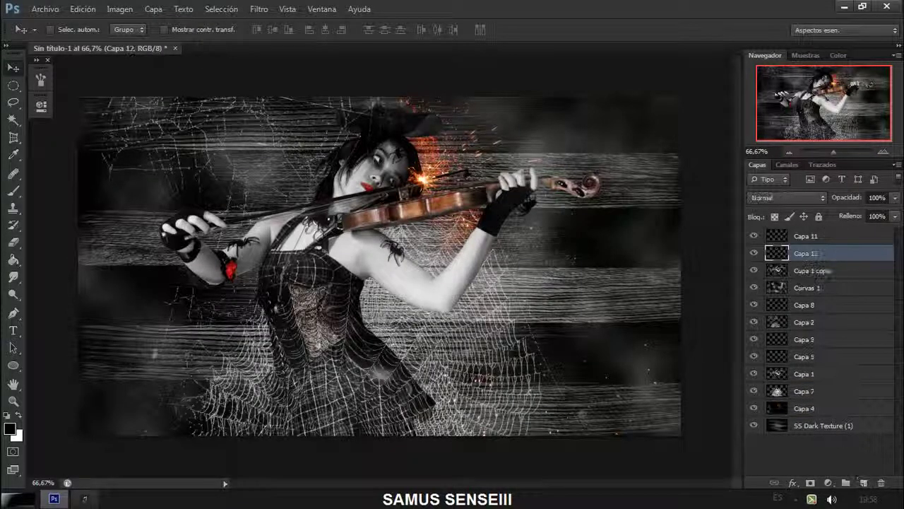
left_click(884, 152)
left_click(884, 152)
left_click(884, 152)
left_click_drag(833, 113, 823, 81)
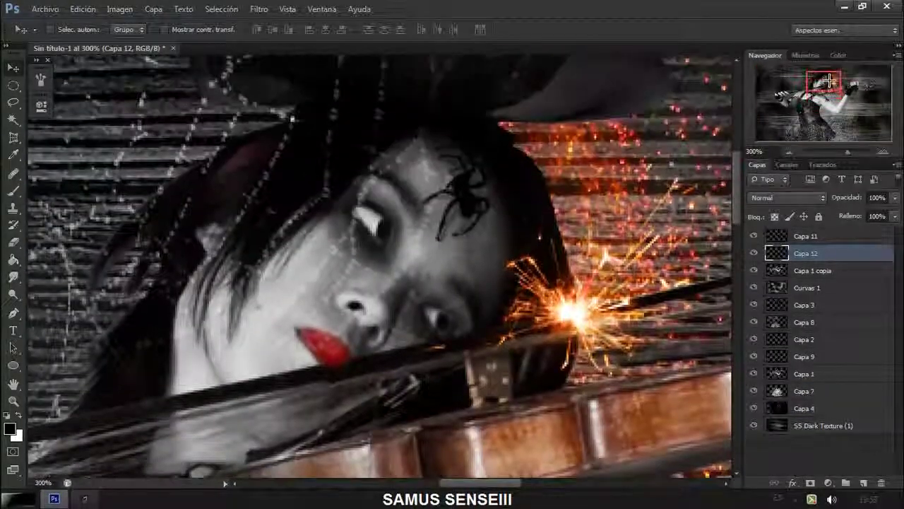
Stamp black drips on her cheek with drip brush 1403 at 68 px
left_click(13, 189)
right_click(348, 207)
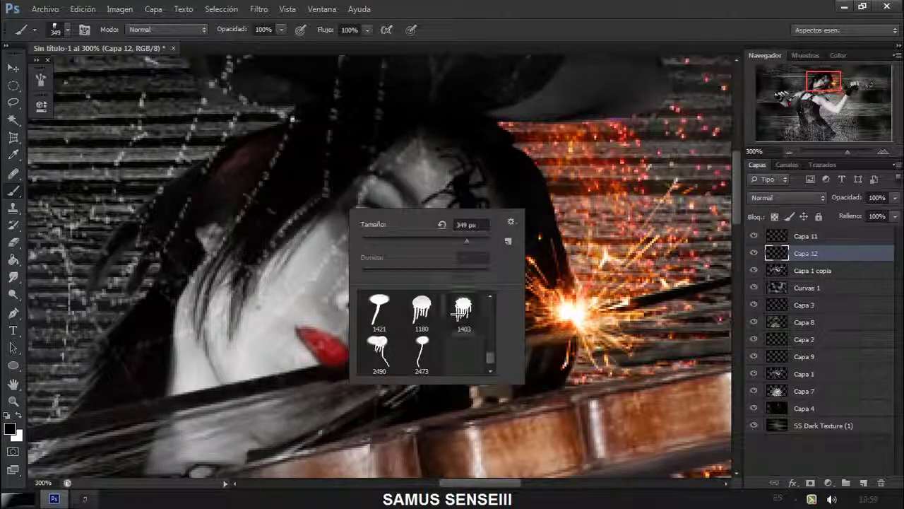
left_click(462, 311)
left_click_drag(467, 241, 400, 238)
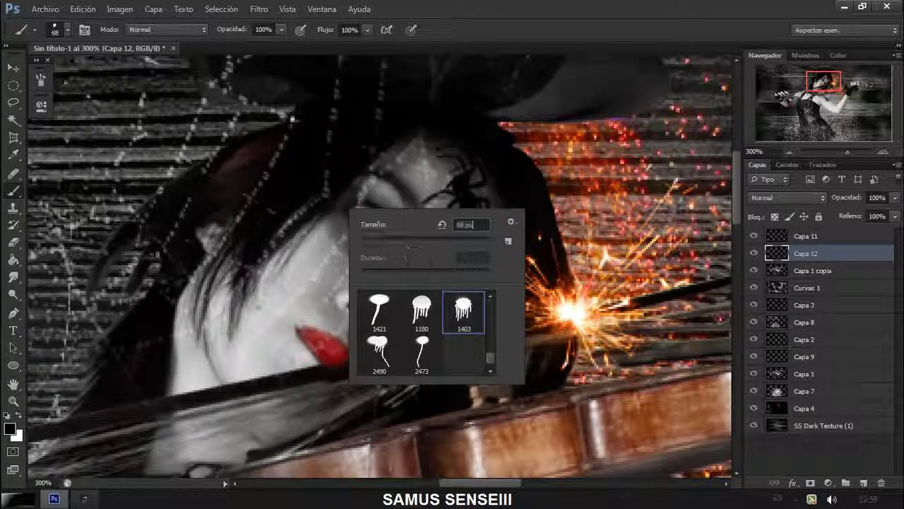
key("Return")
left_click(306, 275)
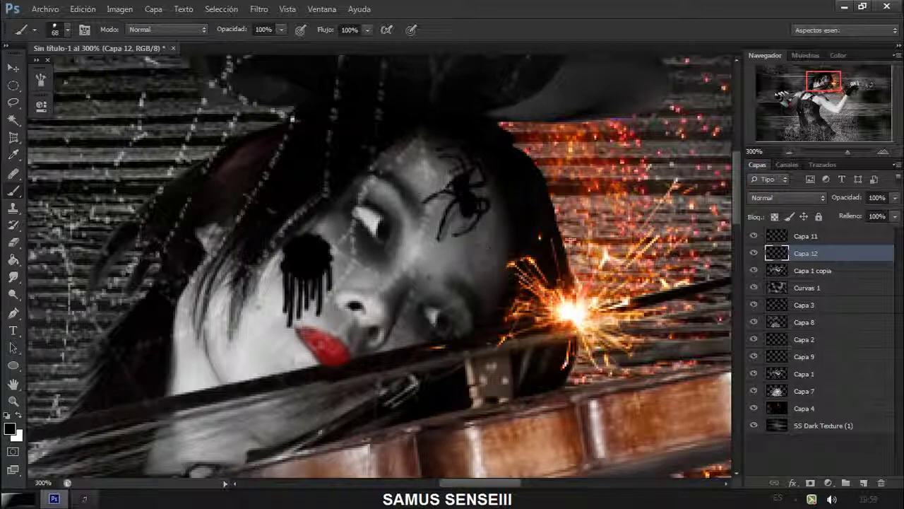
Stretch, rotate and warp the drip stamp to follow the curve of her face
key("ctrl+t")
left_click_drag(299, 292, 303, 406)
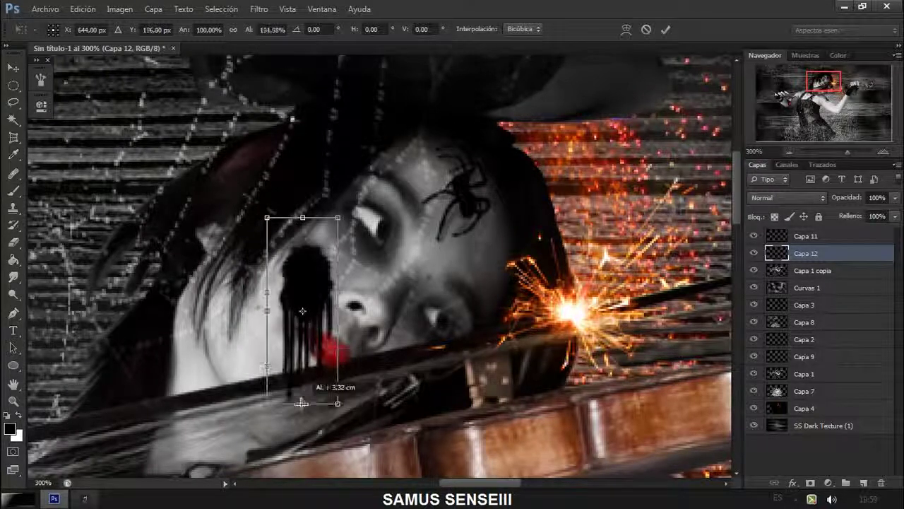
mouse_move(315, 279)
left_mouse_down()
mouse_move(351, 216)
mouse_move(418, 259)
left_mouse_up()
mouse_move(373, 232)
left_mouse_down()
mouse_move(390, 244)
mouse_move(347, 242)
mouse_move(319, 302)
mouse_move(374, 243)
mouse_move(311, 277)
mouse_move(322, 218)
mouse_move(310, 303)
left_mouse_up()
right_click(360, 256)
left_click(413, 125)
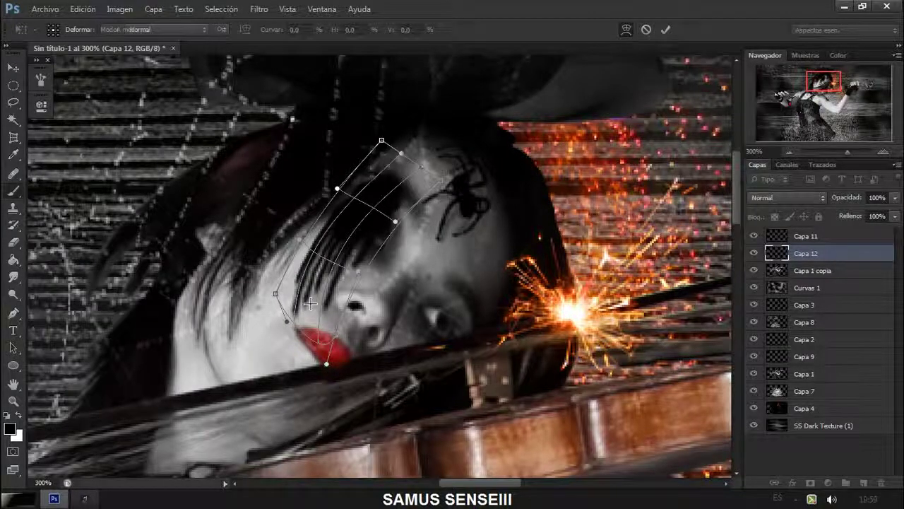
key("Return")
Fade the drip layer to 63% opacity and erase the drips over her eye with a 19 px eraser
left_click_drag(873, 209, 870, 209)
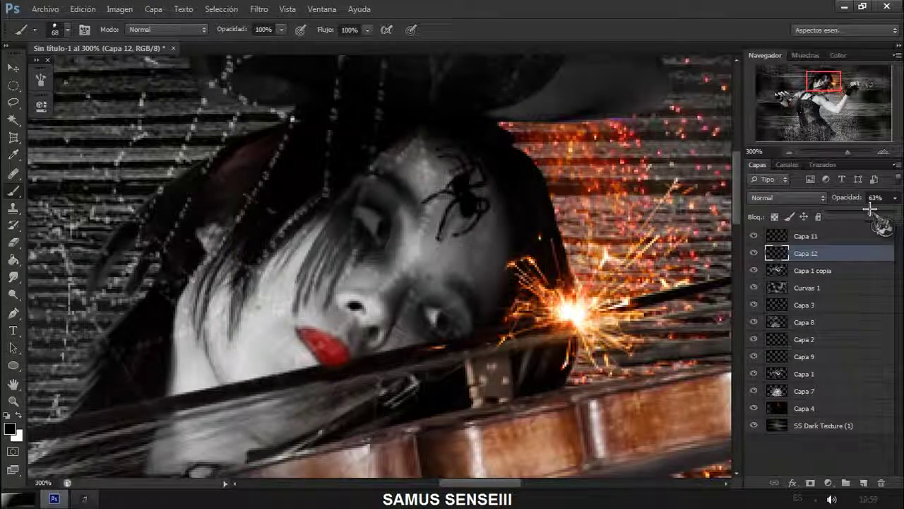
left_click(14, 240)
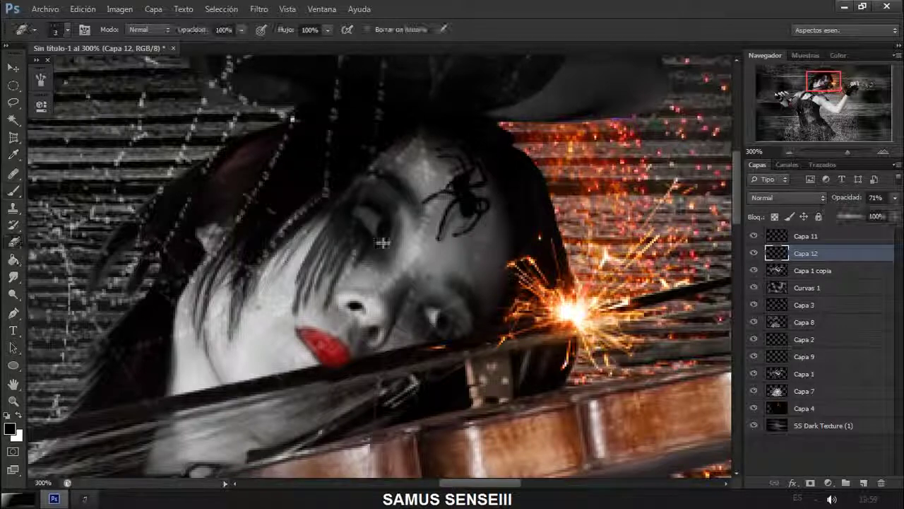
right_click(391, 228)
type("19")
key("Return")
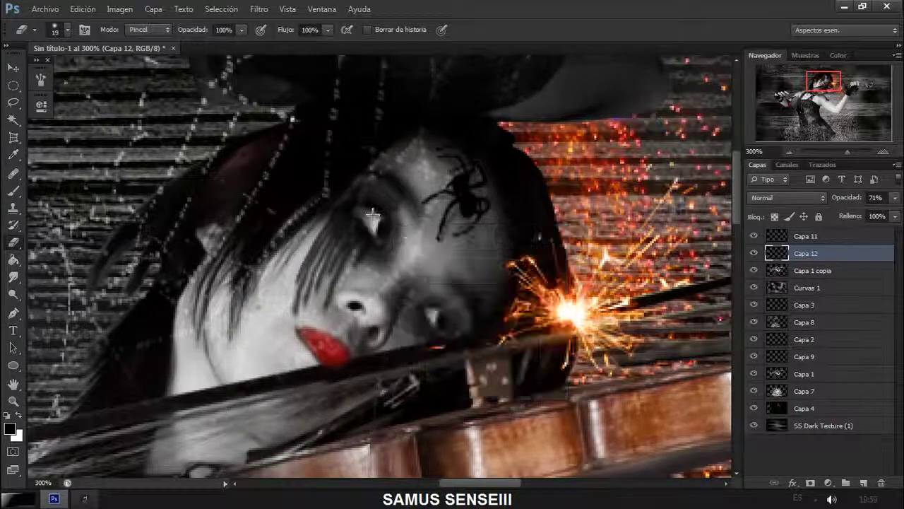
left_click_drag(367, 212, 400, 243)
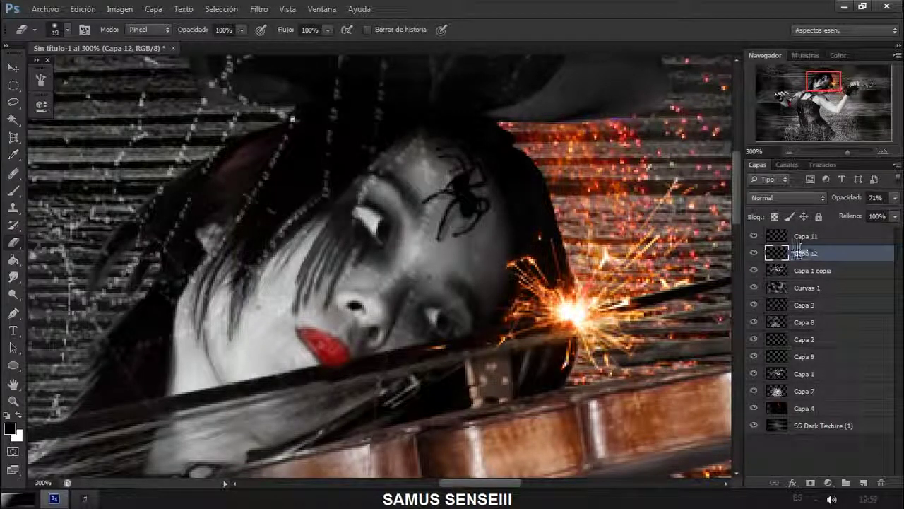
Duplicate and nudge the drip layer, then merge both into one layer and zoom out to fit
left_click_drag(800, 252, 863, 483)
key("v")
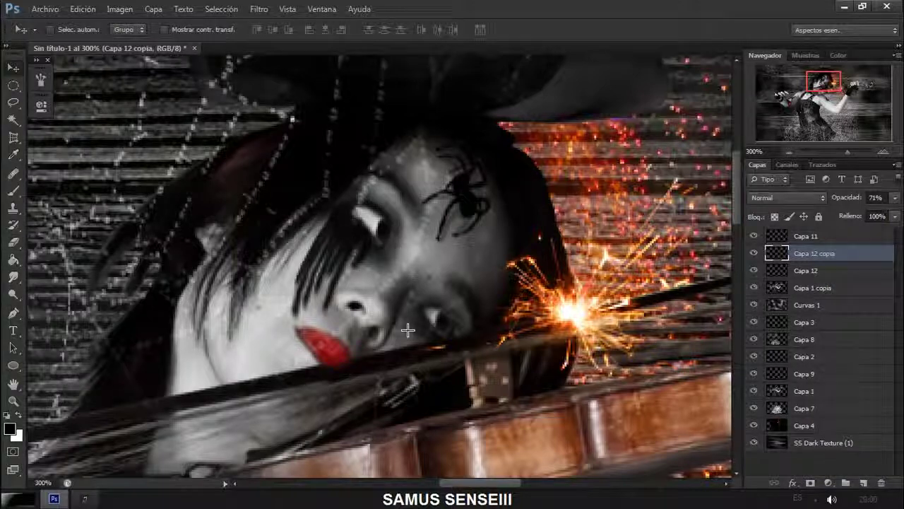
left_click_drag(407, 330, 430, 375)
key("e")
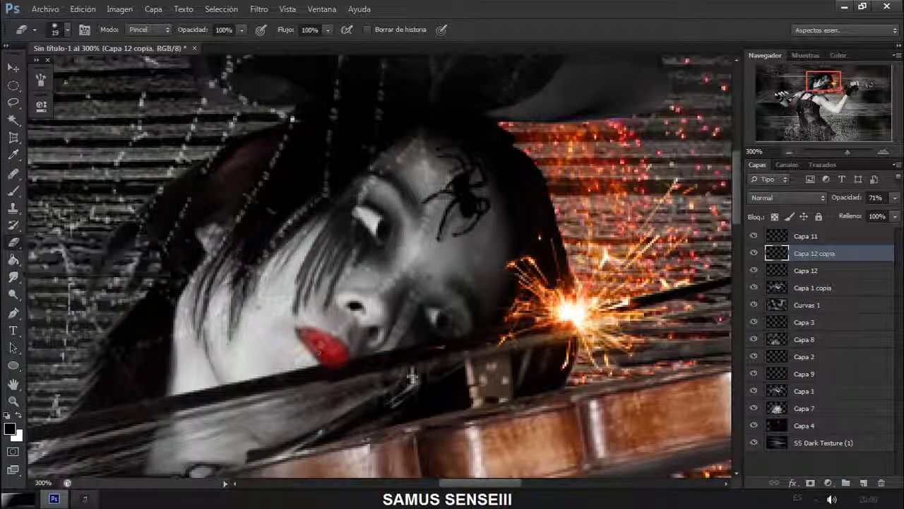
right_click(859, 265)
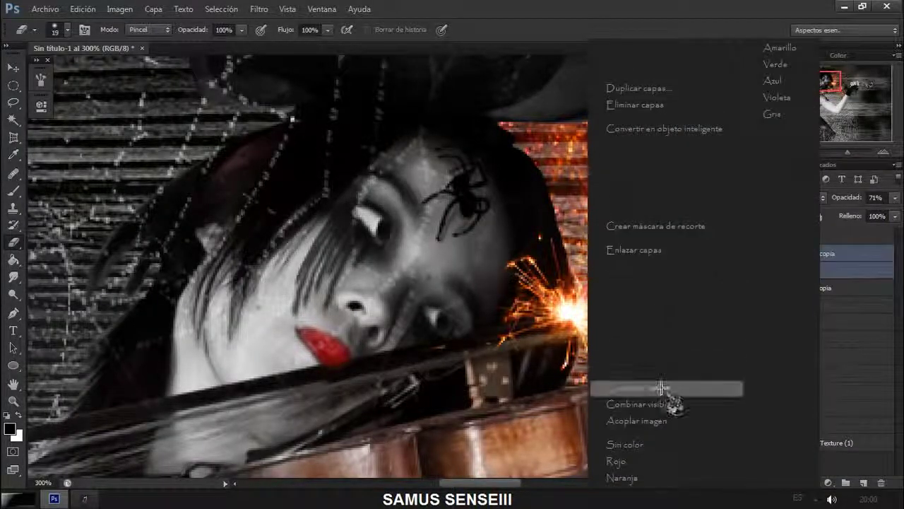
left_click(668, 388)
left_click(789, 152)
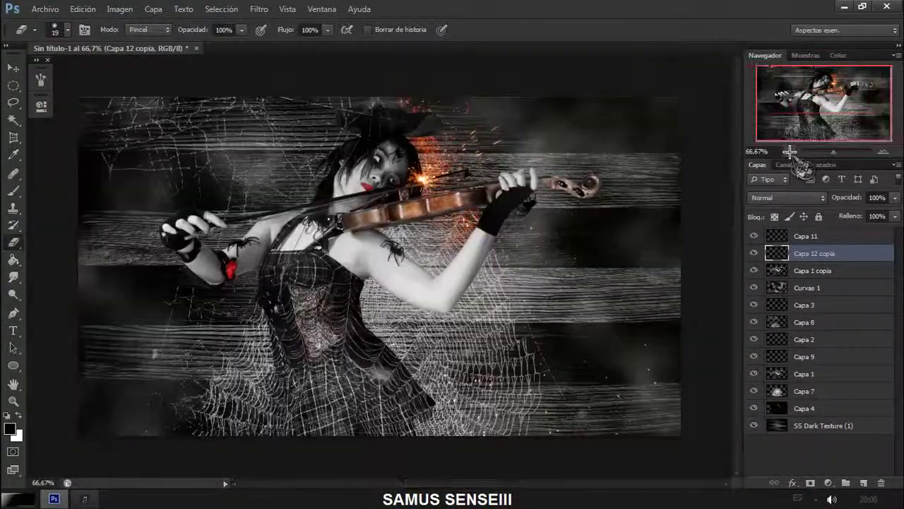